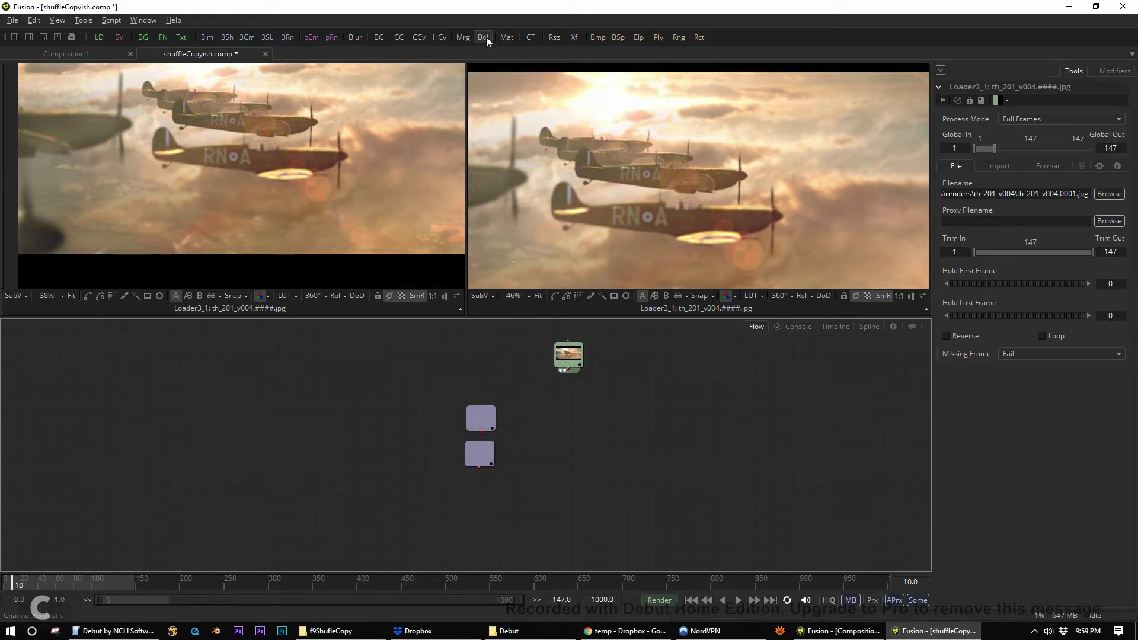
# Add ChannelBooleans1 below the plane footage, wire the footage into it, and line it up with RGBroto.
pyautogui.moveTo(486, 37); pyautogui.dragTo(585, 381)
pyautogui.moveTo(555, 425); pyautogui.dragTo(671, 405)
pyautogui.moveTo(551, 421); pyautogui.dragTo(568, 338)
pyautogui.moveTo(571, 430); pyautogui.dragTo(429, 421)
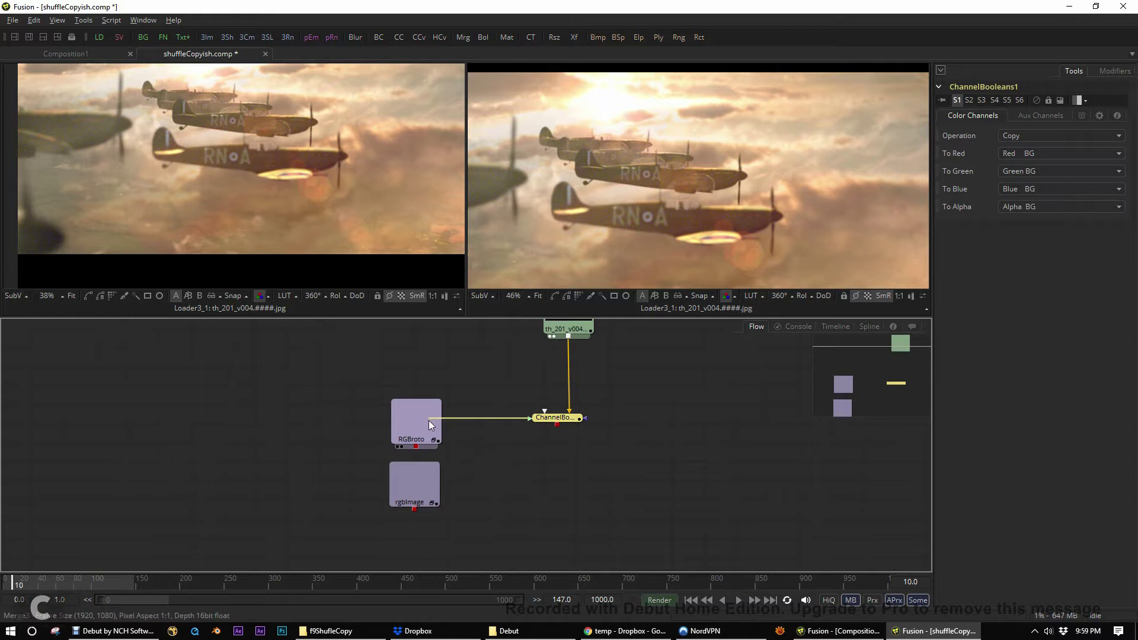
pyautogui.moveTo(564, 412); pyautogui.dragTo(566, 396)
# View ChannelBooleans1 in the right viewer and preview RGBroto, then rgbImage, in the left viewer.
pyautogui.press('2')
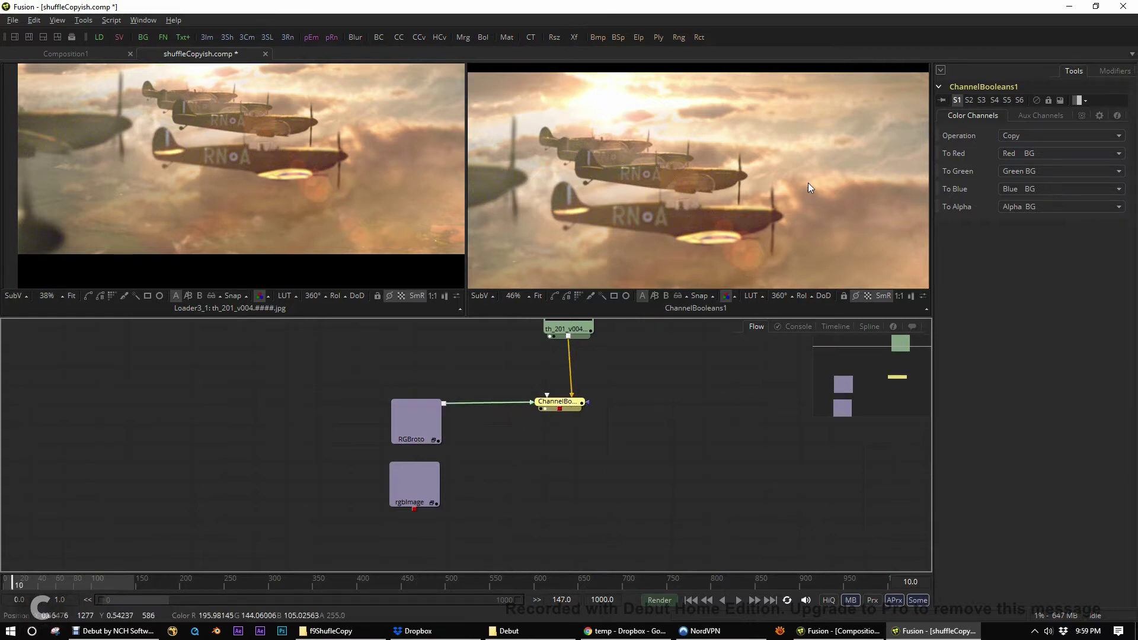
pyautogui.scroll(-1, 809, 182)
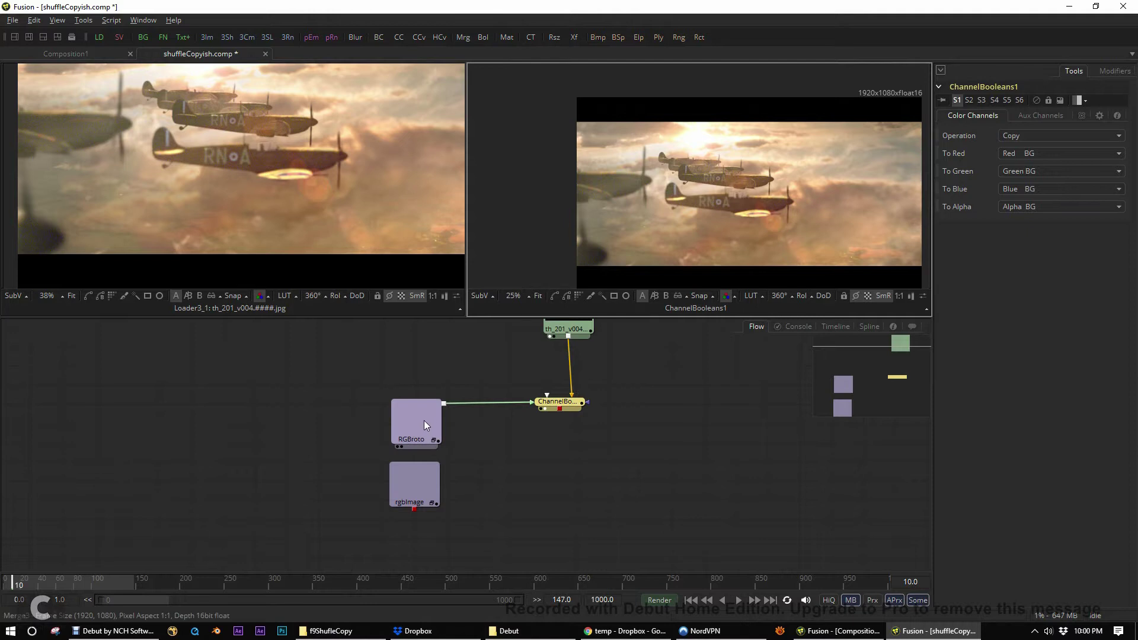
pyautogui.moveTo(422, 429); pyautogui.dragTo(315, 185)
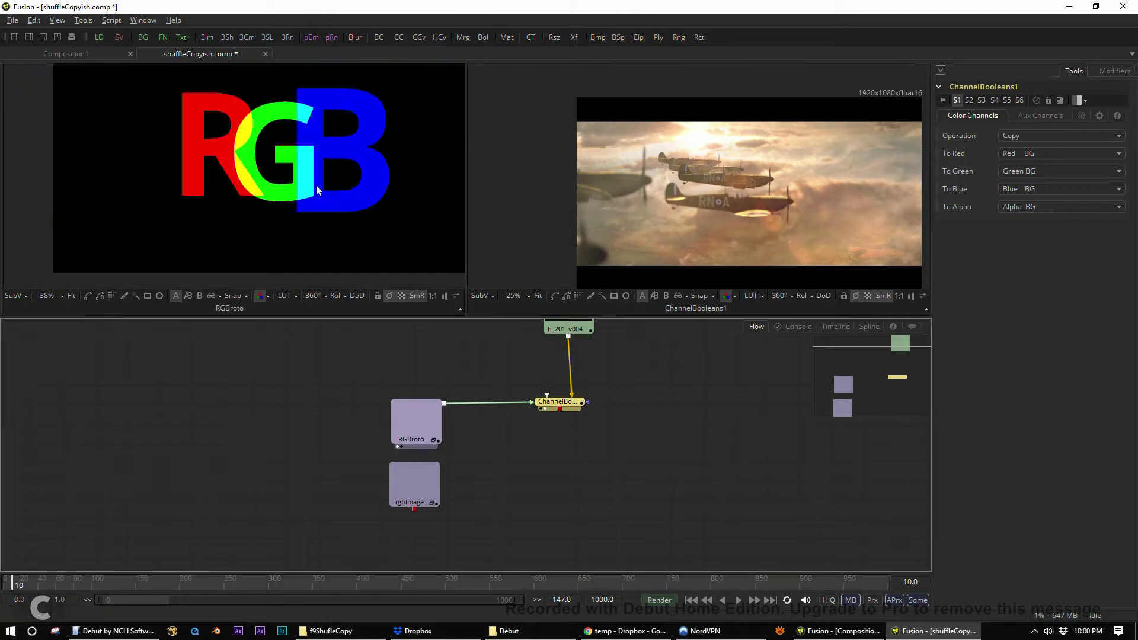
pyautogui.moveTo(298, 232); pyautogui.dragTo(254, 260)
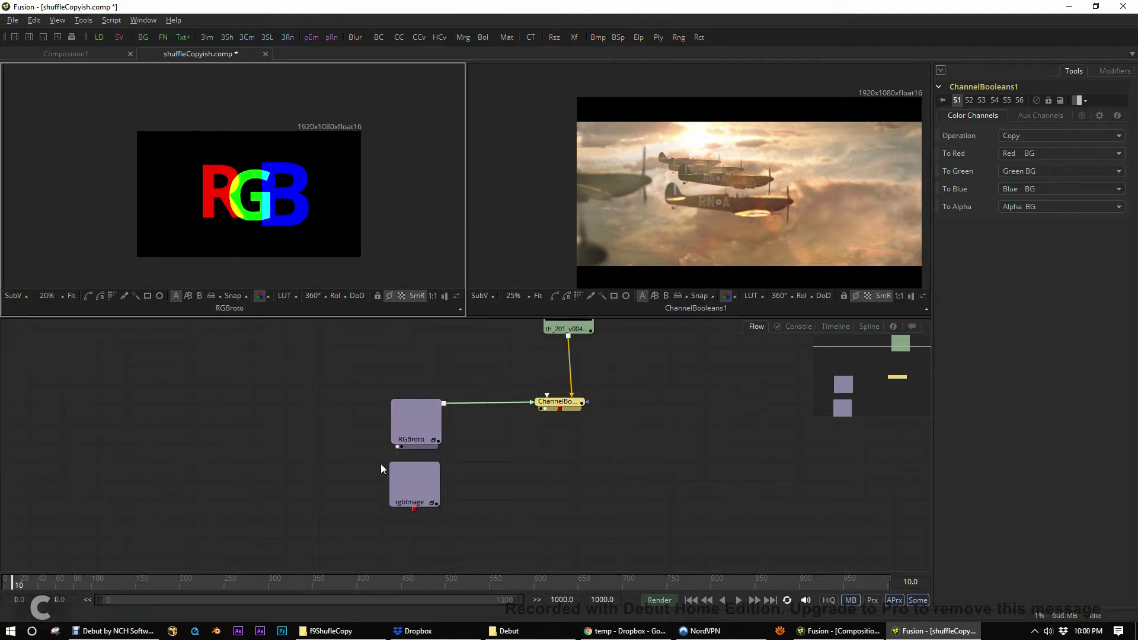
pyautogui.moveTo(420, 483); pyautogui.dragTo(316, 176)
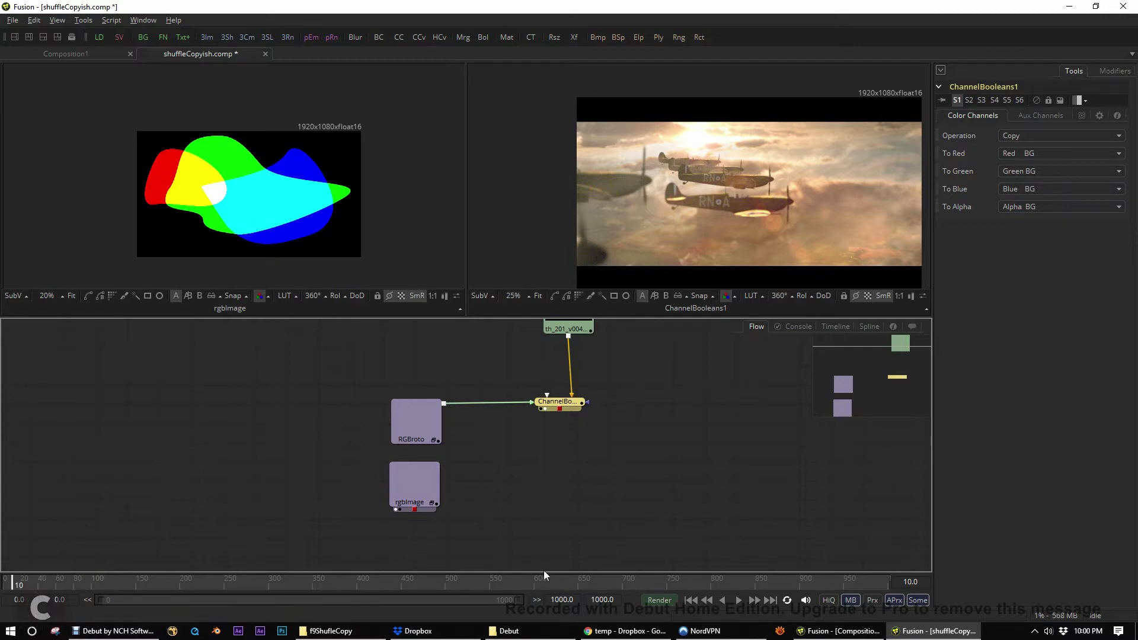
# Put RGBroto back in the left viewer, tidy the node layout, and select ChannelBooleans1.
pyautogui.click(434, 442)
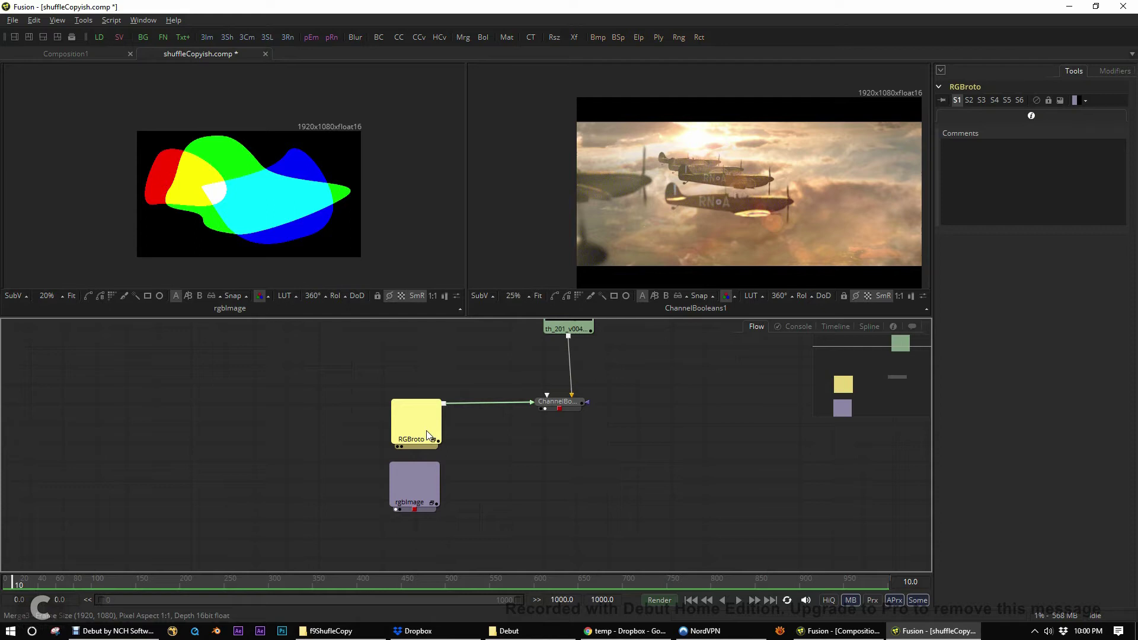
pyautogui.moveTo(438, 444); pyautogui.dragTo(269, 186)
pyautogui.moveTo(536, 459); pyautogui.dragTo(448, 472)
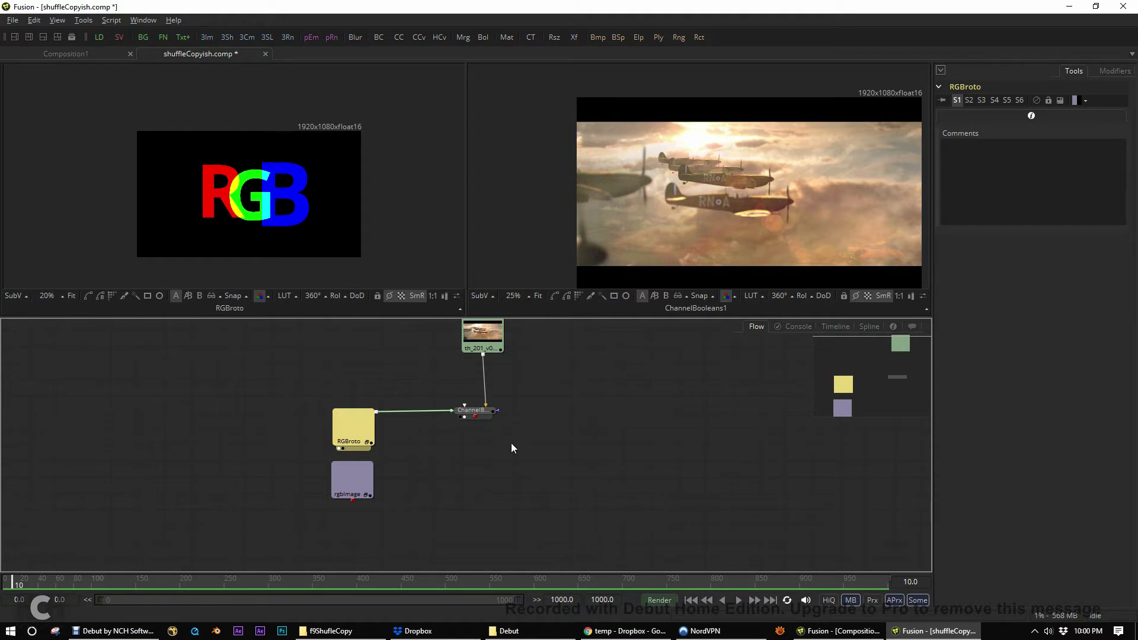
pyautogui.click(484, 415)
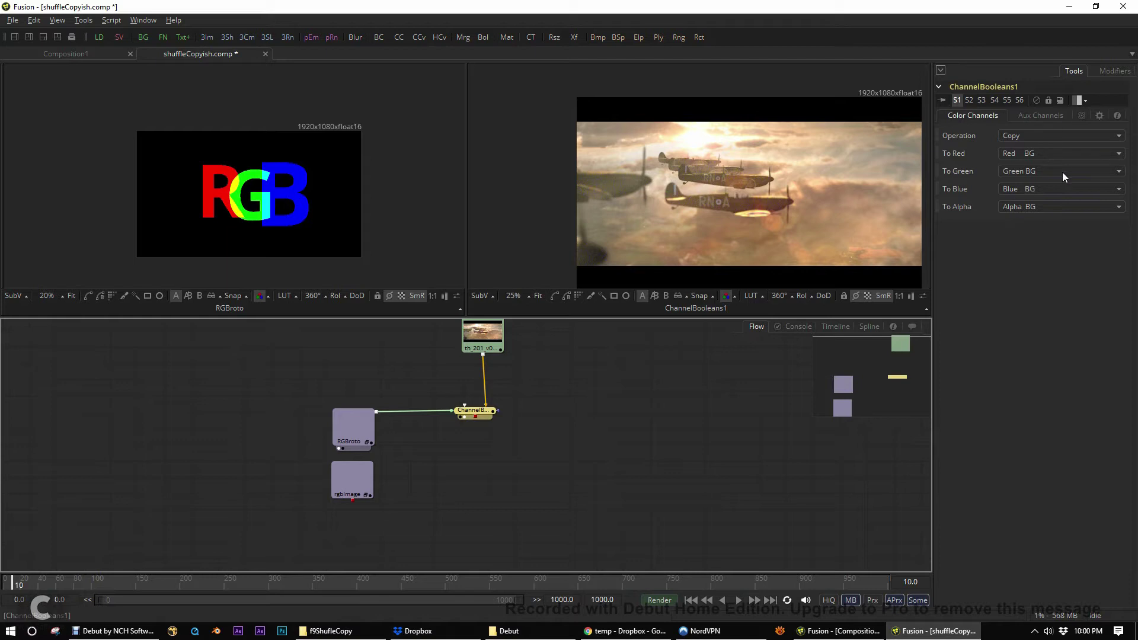
# In Aux Channels, route Red FG to U Texture, Green FG to V Texture, and Blue FG to X Normal.
pyautogui.click(1037, 114)
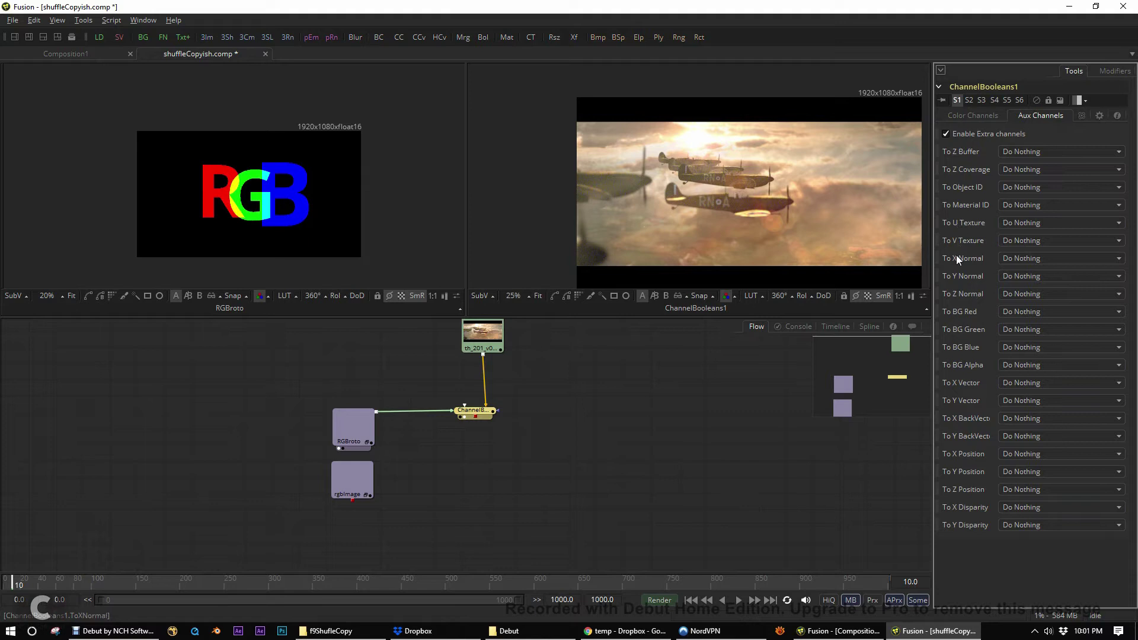
pyautogui.click(1015, 222)
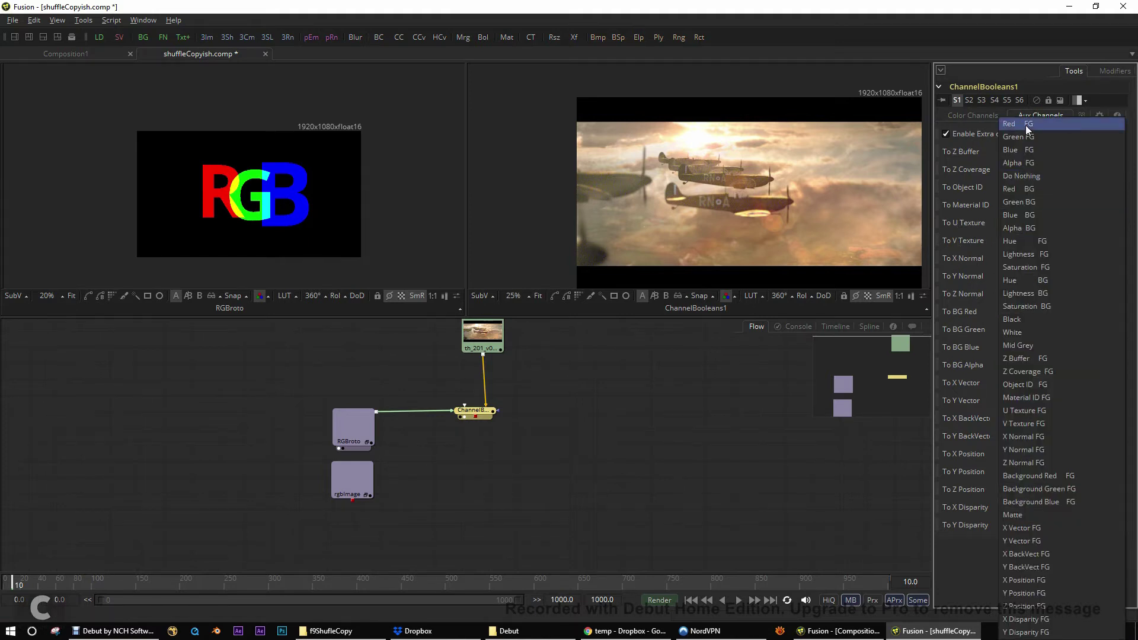
pyautogui.click(1026, 125)
pyautogui.click(1017, 241)
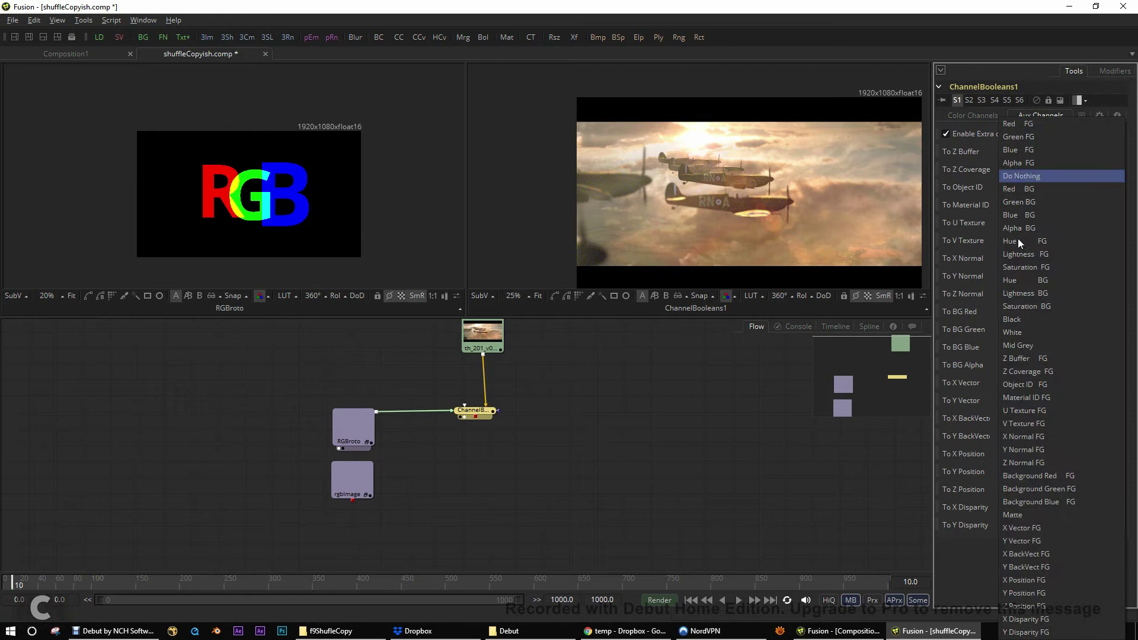
pyautogui.click(1031, 137)
pyautogui.click(1022, 259)
pyautogui.click(1030, 150)
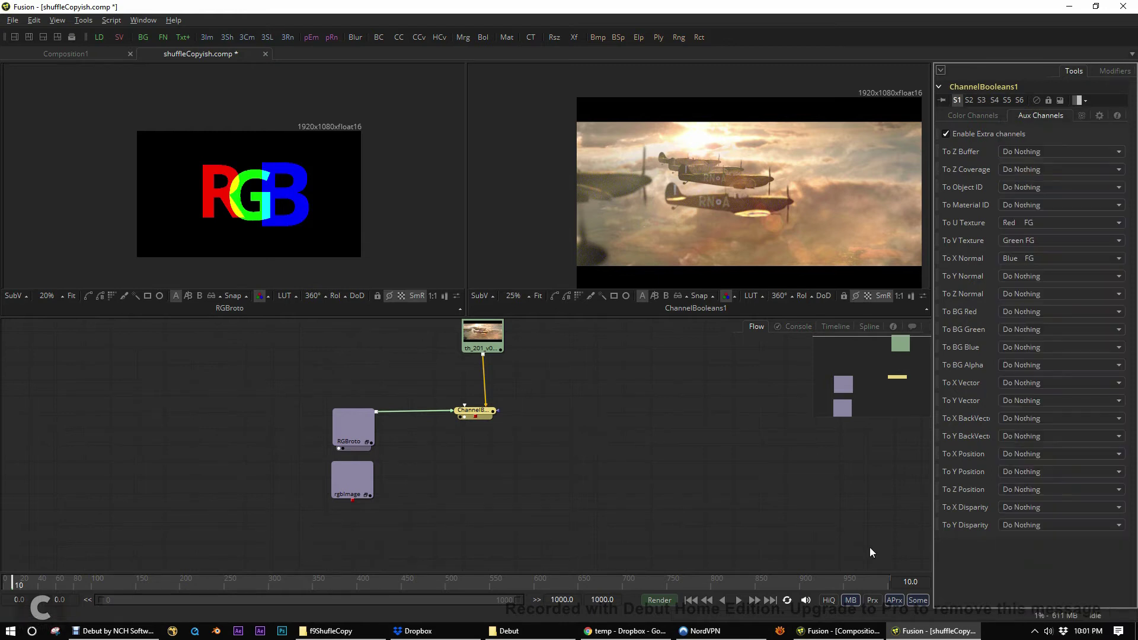
pyautogui.moveTo(475, 411); pyautogui.dragTo(473, 413)
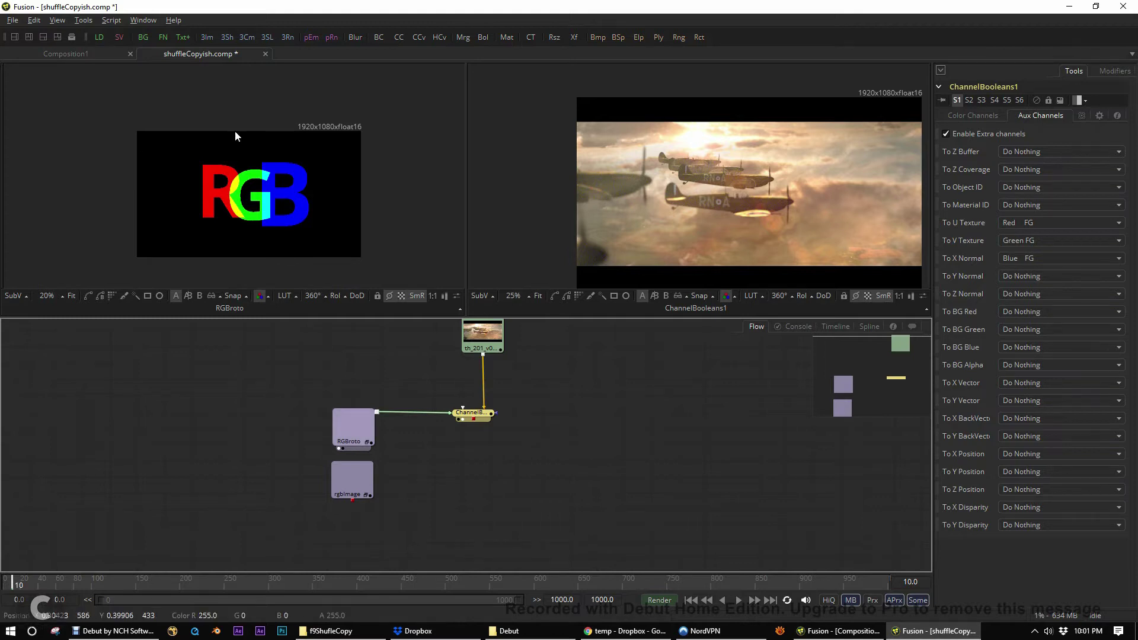
pyautogui.moveTo(365, 484); pyautogui.dragTo(252, 286)
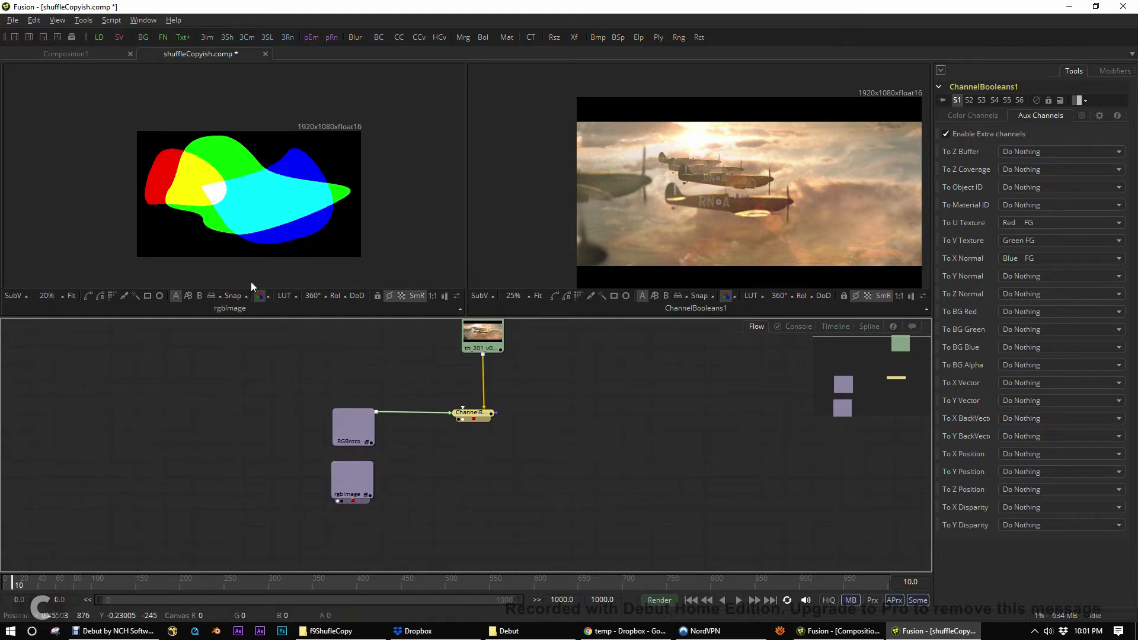
# Paste a copy of ChannelBooleans1 and feed ChannelBooleans1 into the copy's background.
pyautogui.click(354, 479)
pyautogui.click(456, 418)
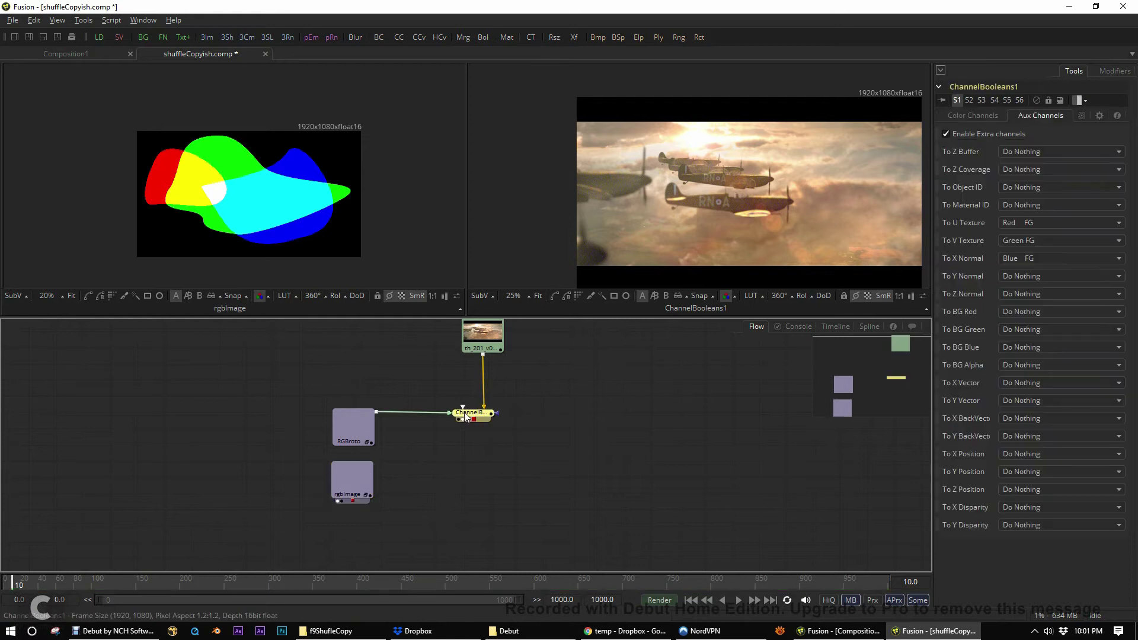
pyautogui.click(466, 478)
pyautogui.hotkey('ctrl', 'v')
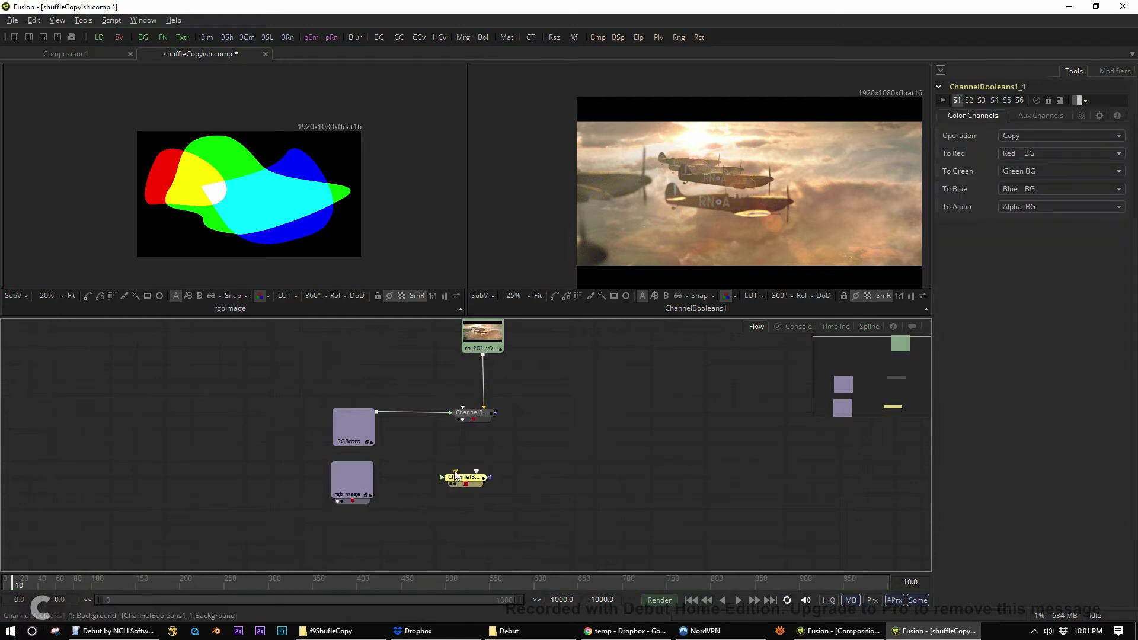
pyautogui.moveTo(456, 473); pyautogui.dragTo(354, 482)
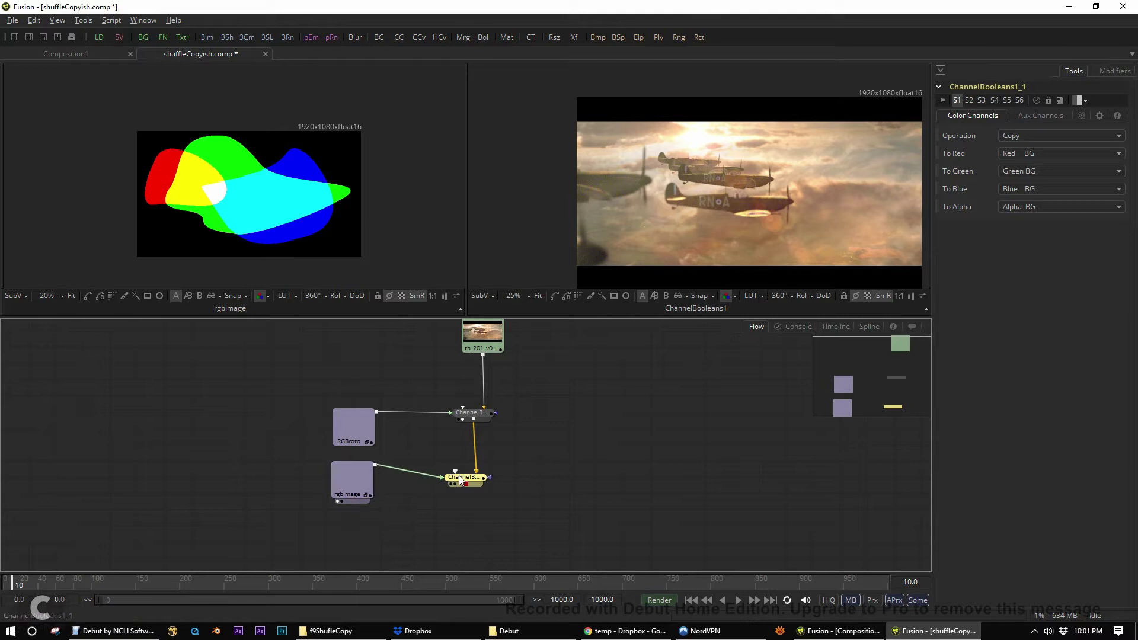
pyautogui.click(1041, 115)
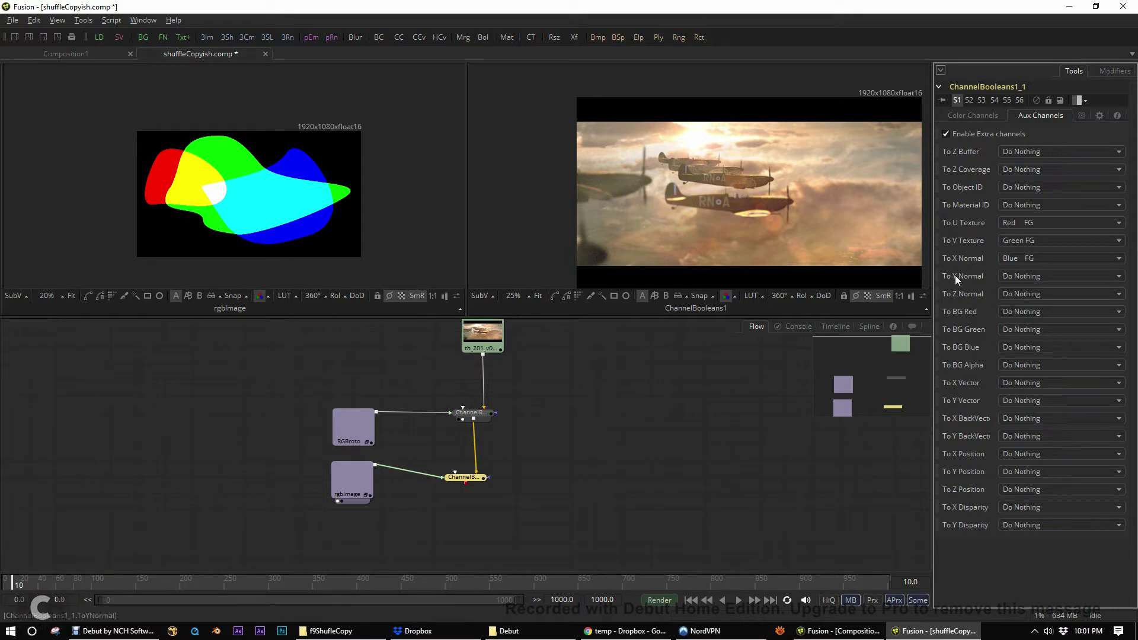
# Set To Y Normal to Red FG and U Texture, V Texture, X Normal to Do Nothing.
pyautogui.click(1032, 276)
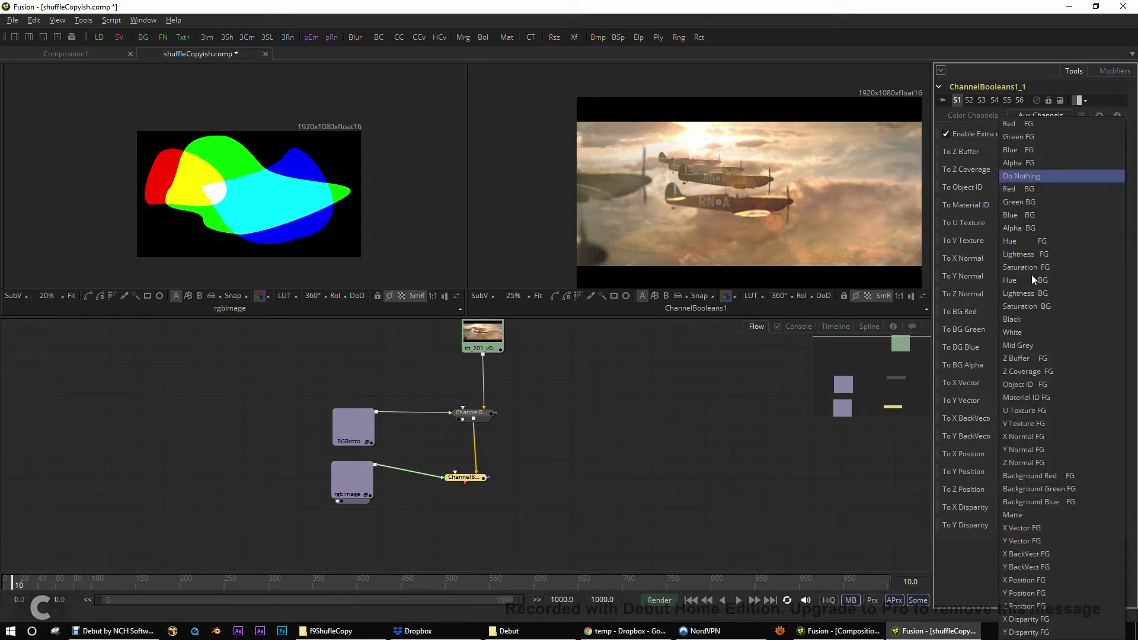
pyautogui.click(1012, 123)
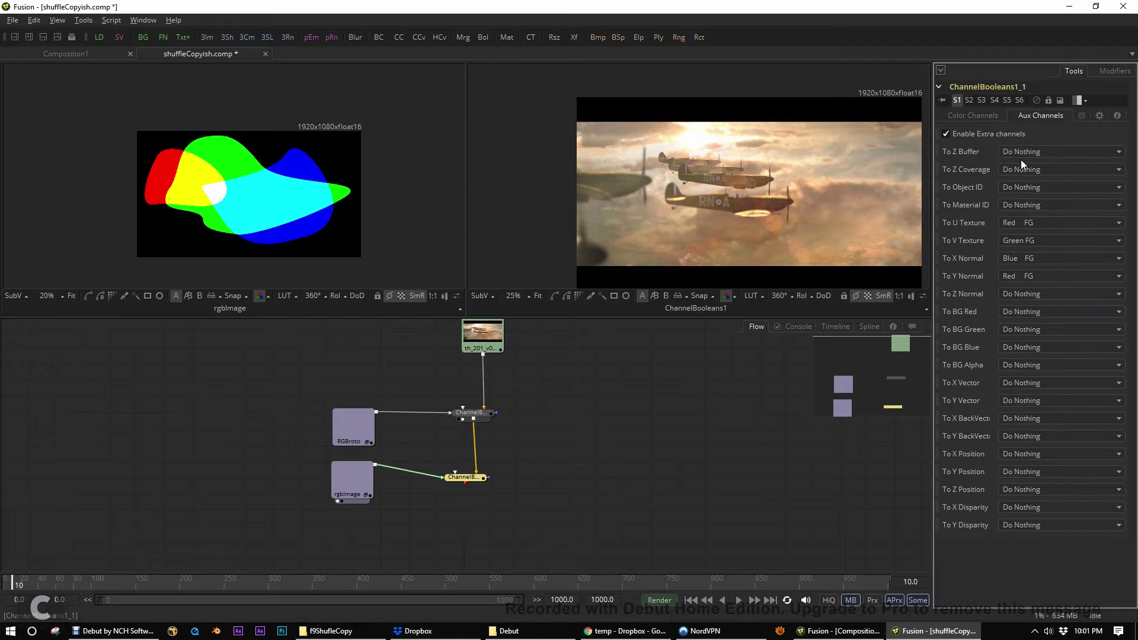
pyautogui.click(1027, 223)
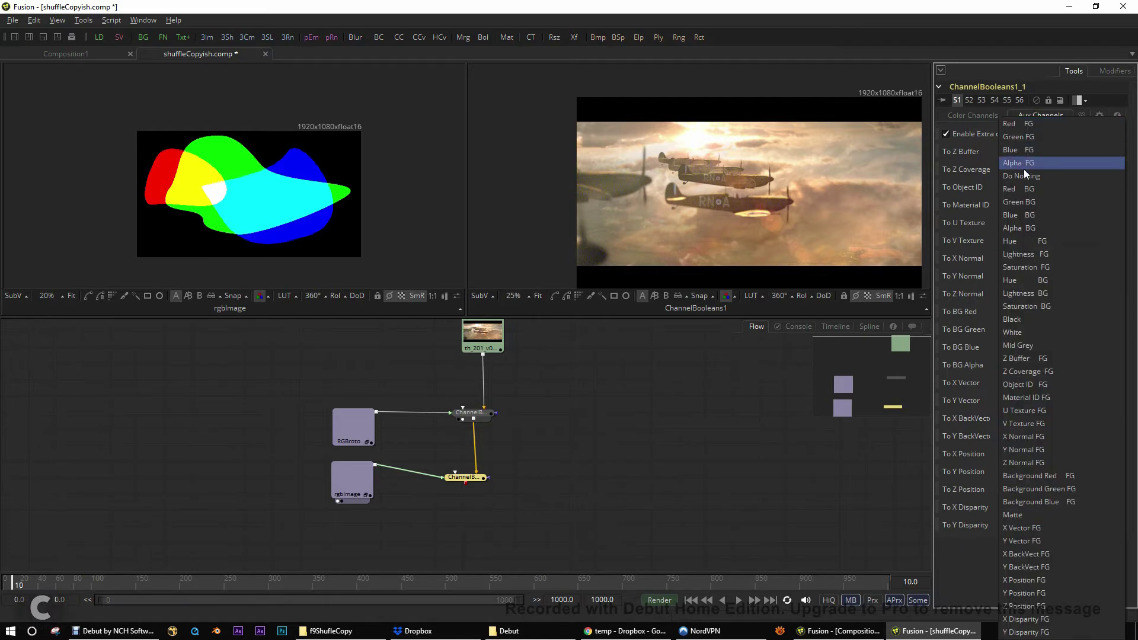
pyautogui.click(1023, 170)
pyautogui.click(1019, 243)
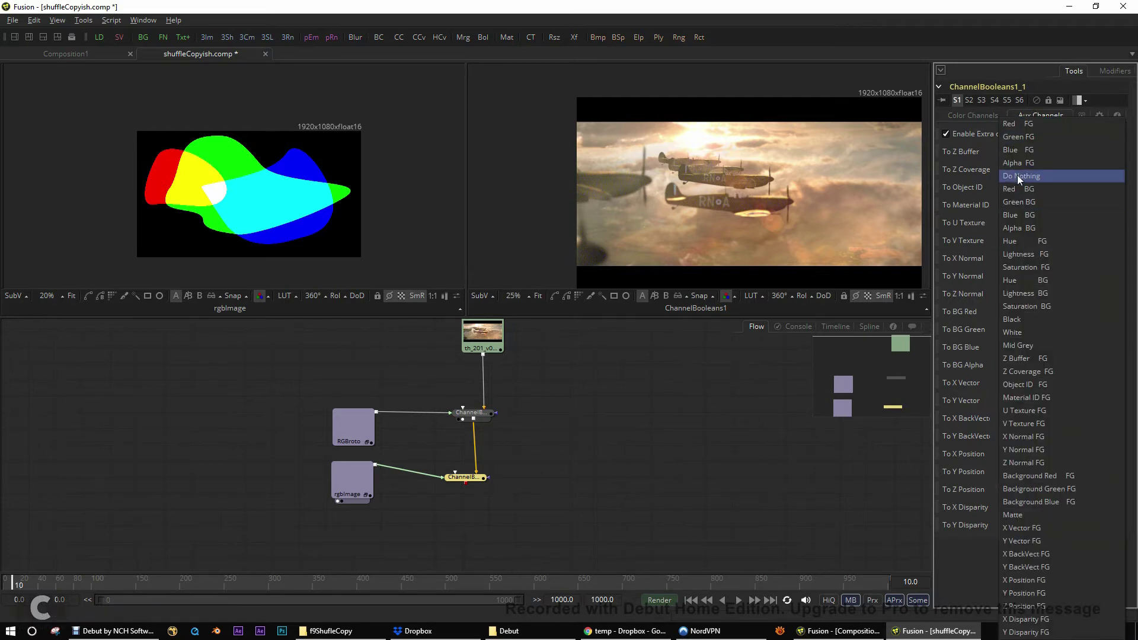
pyautogui.click(1017, 176)
pyautogui.click(1020, 258)
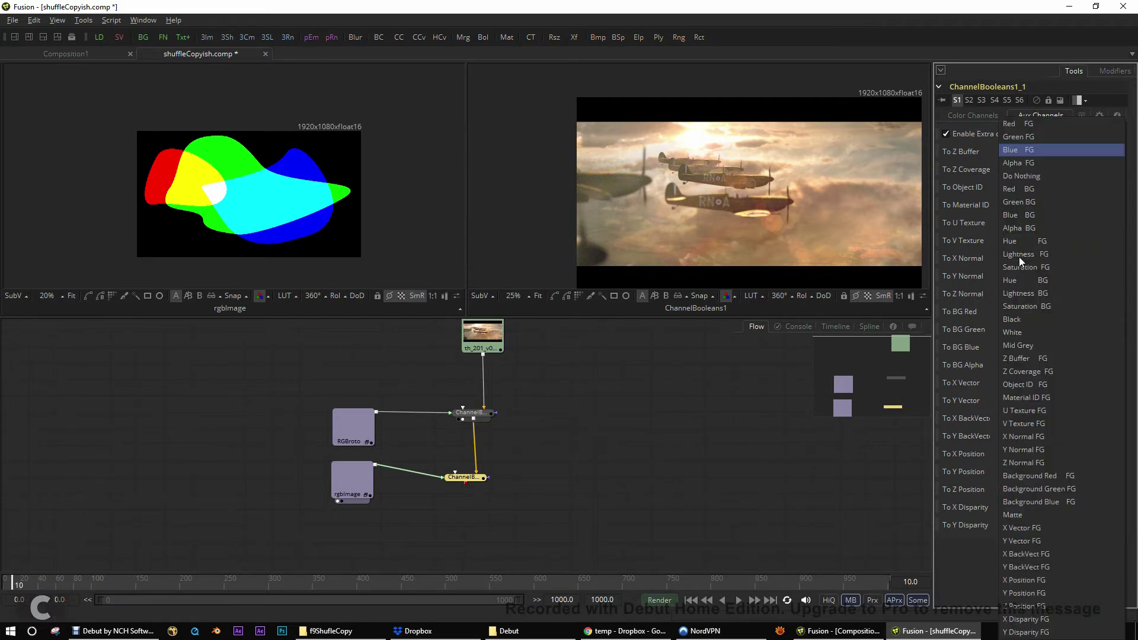
pyautogui.click(1019, 176)
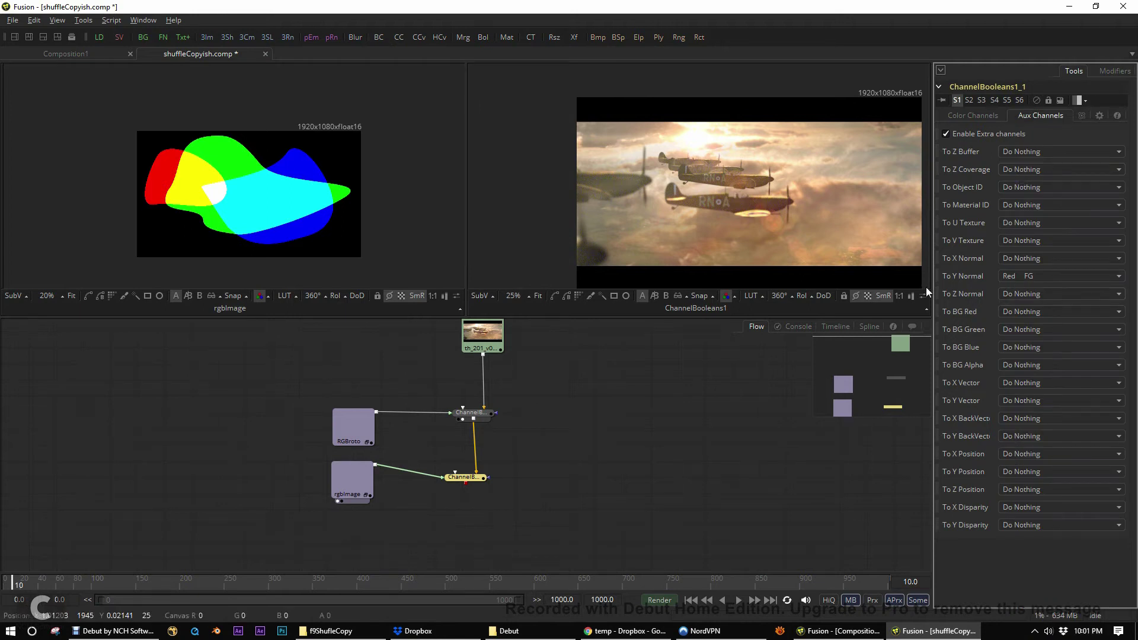
# Send Green FG into Z Normal and Blue FG into BG Red.
pyautogui.click(1020, 293)
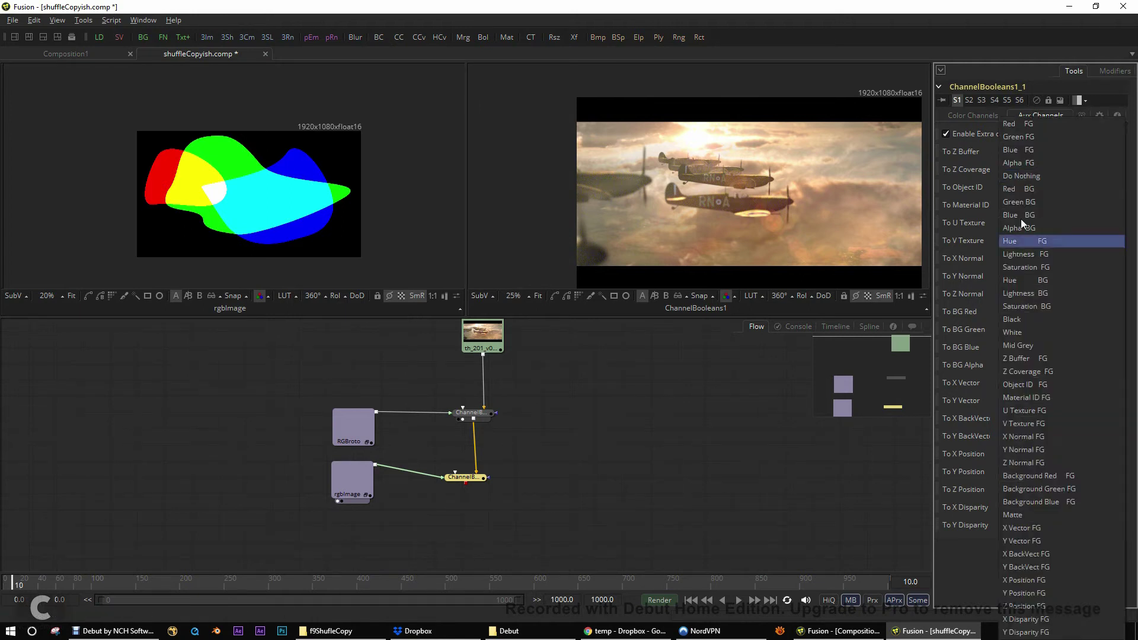
pyautogui.click(1014, 134)
pyautogui.click(1020, 310)
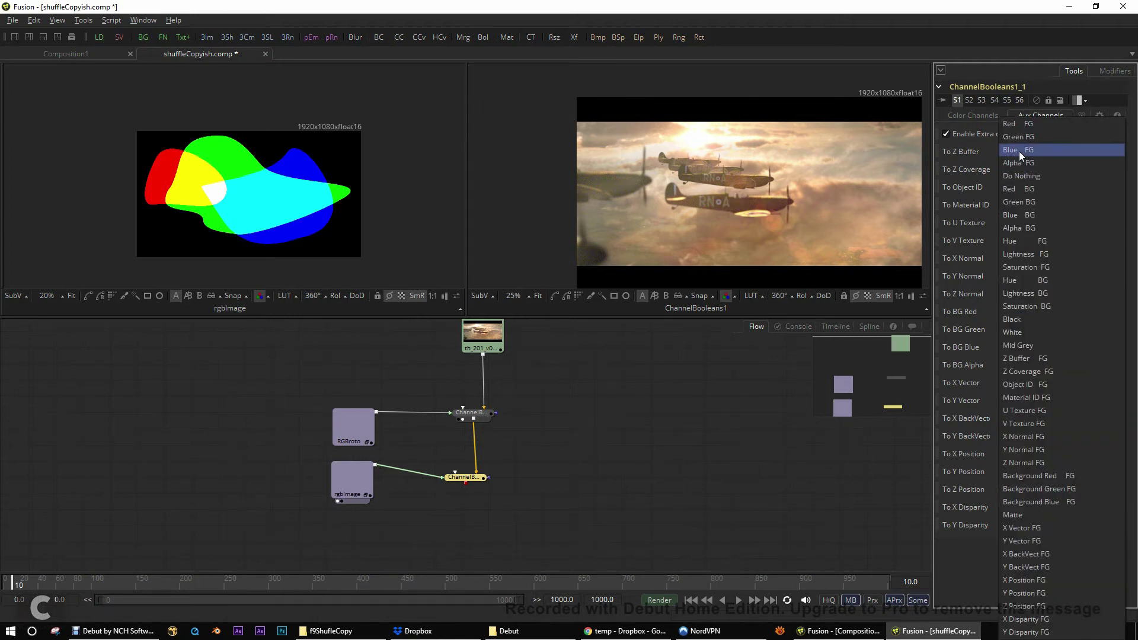
pyautogui.click(1019, 151)
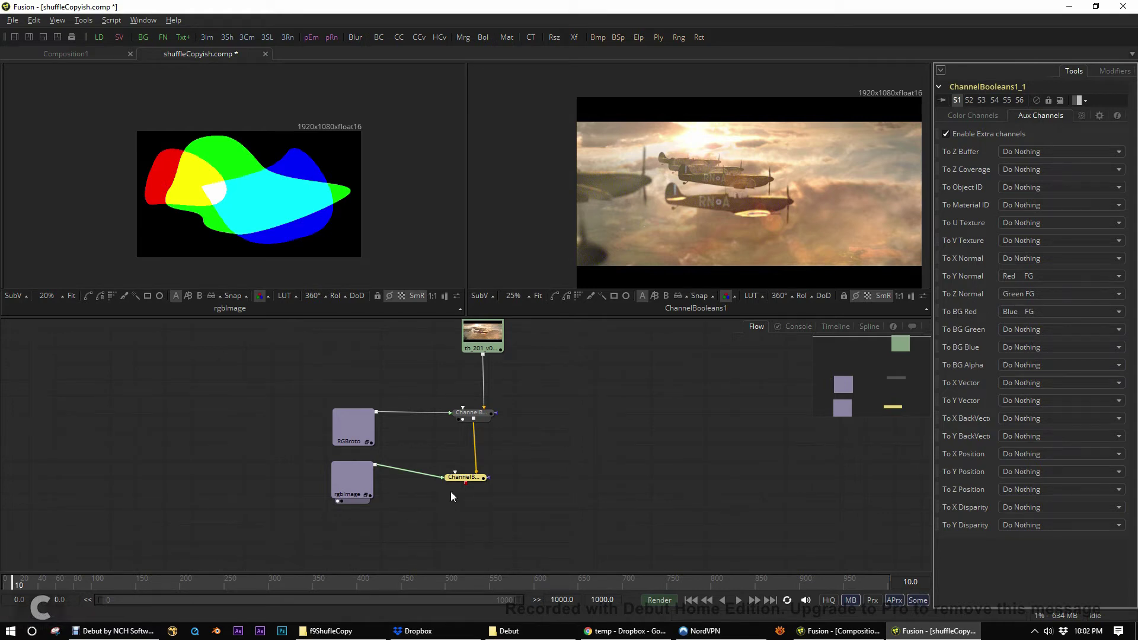
# View ChannelBooleans1_1's output and add a Color Corrector below it with Master Hue 0.222.
pyautogui.scroll(-2, 556, 472)
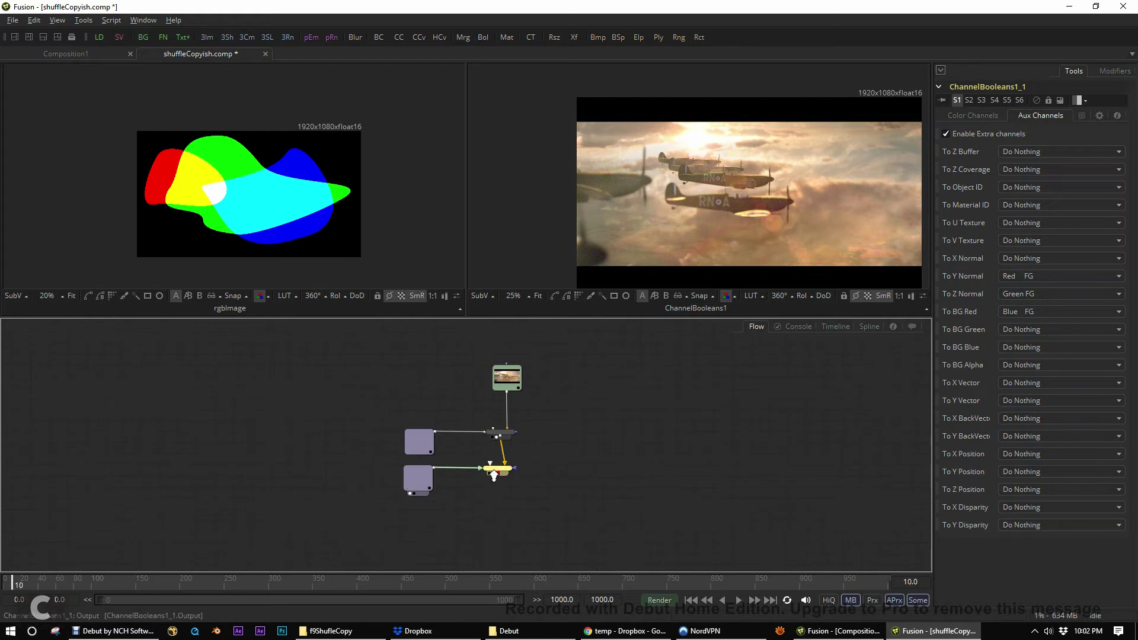
pyautogui.click(494, 474)
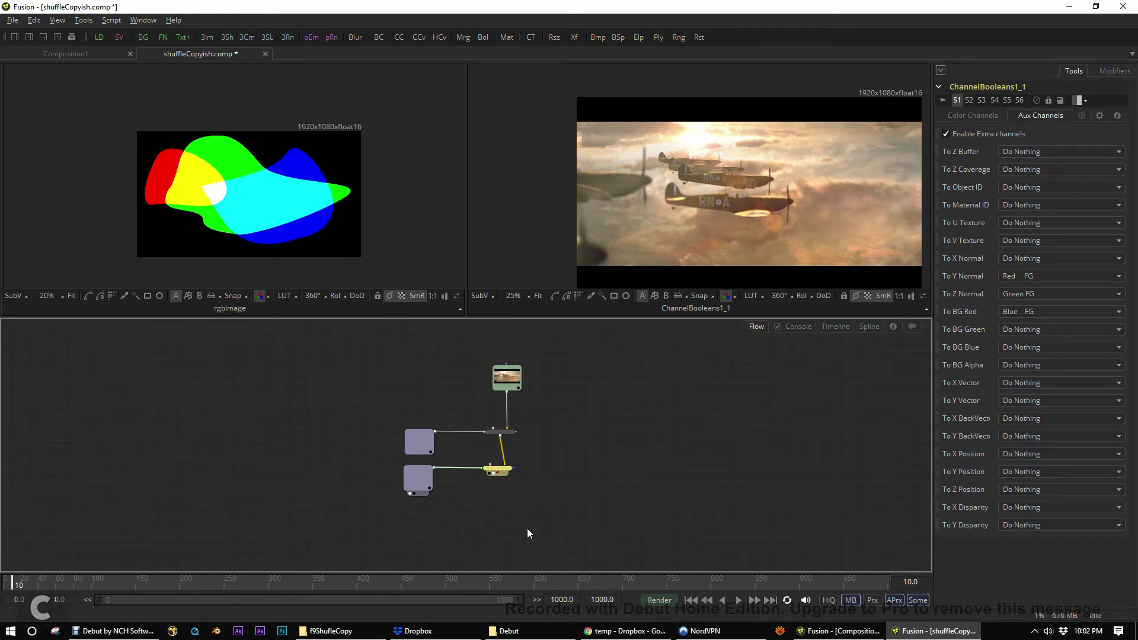
pyautogui.moveTo(529, 534); pyautogui.dragTo(508, 470)
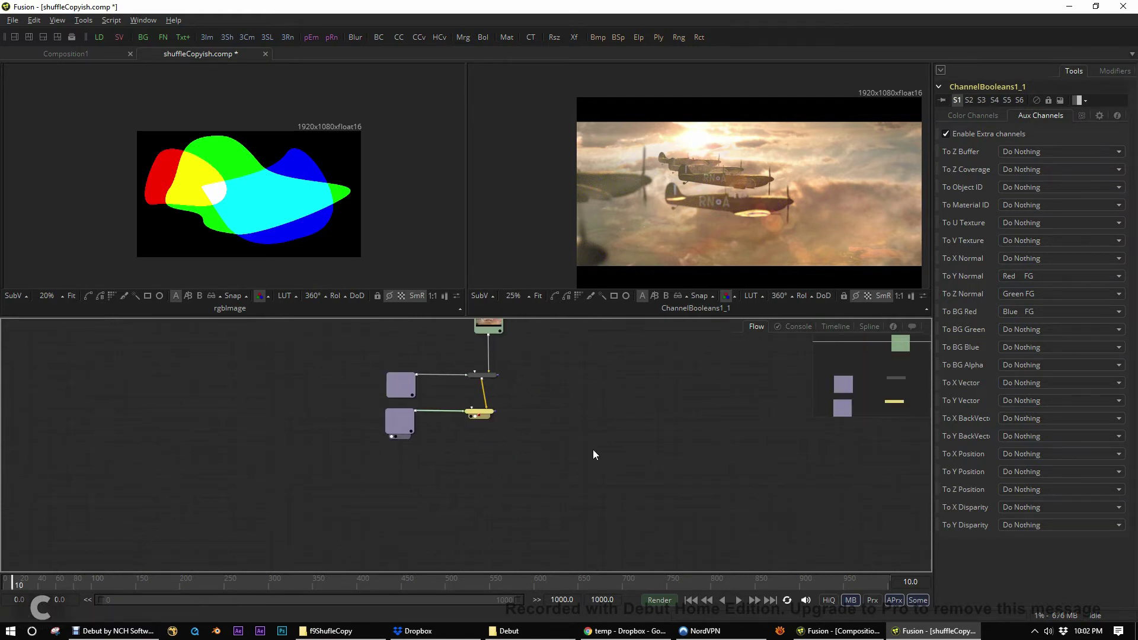
pyautogui.click(488, 495)
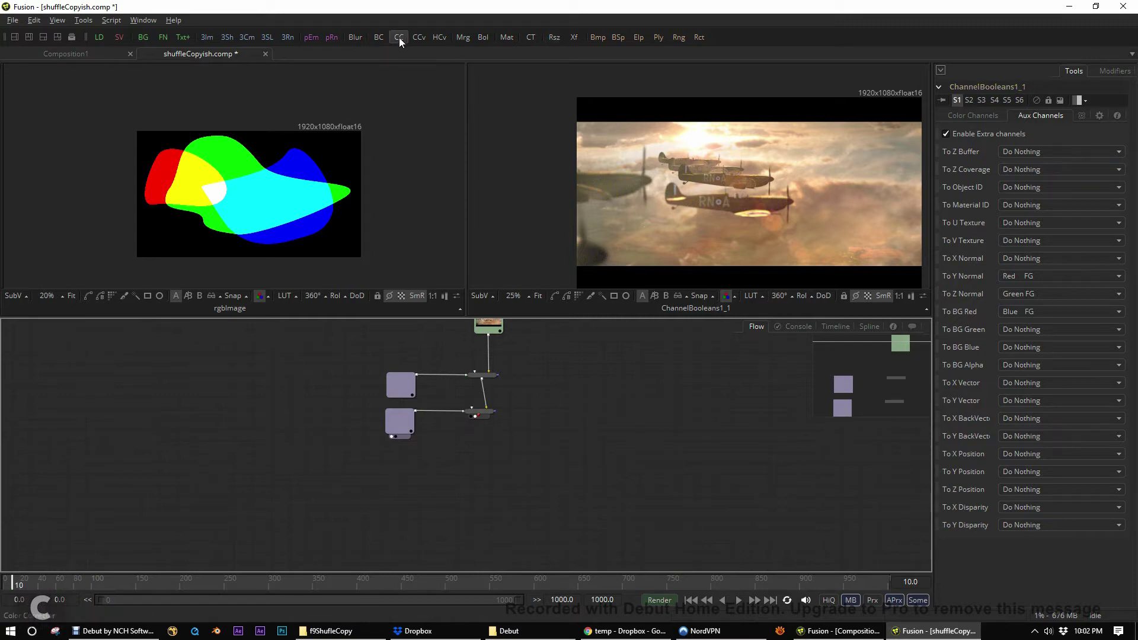
pyautogui.moveTo(399, 37); pyautogui.dragTo(477, 450)
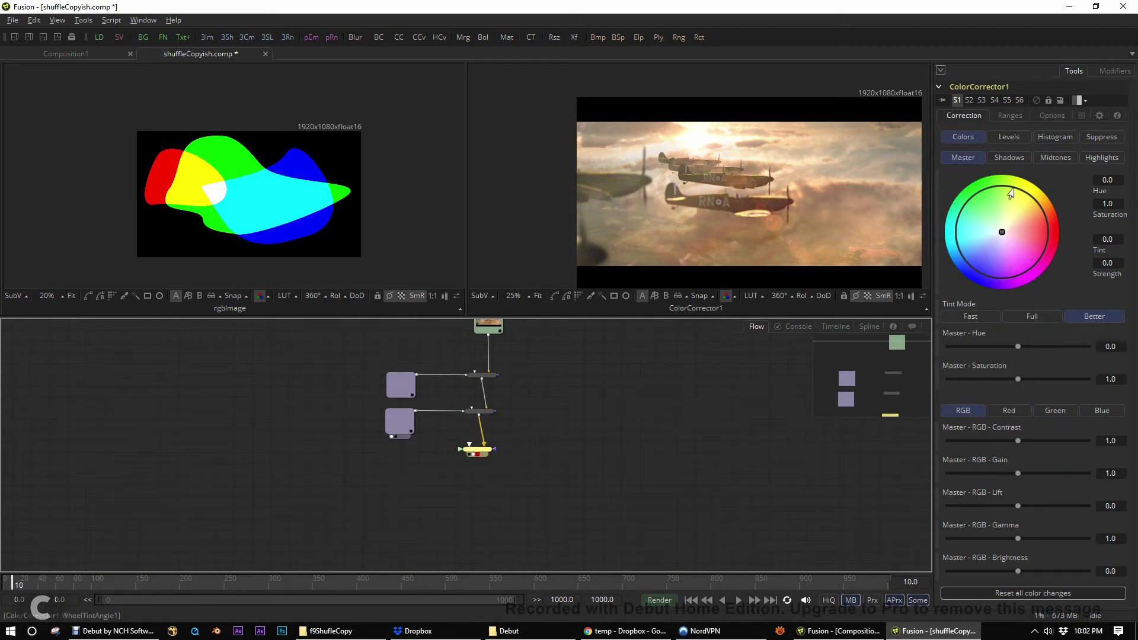
pyautogui.moveTo(1019, 347); pyautogui.dragTo(1033, 346)
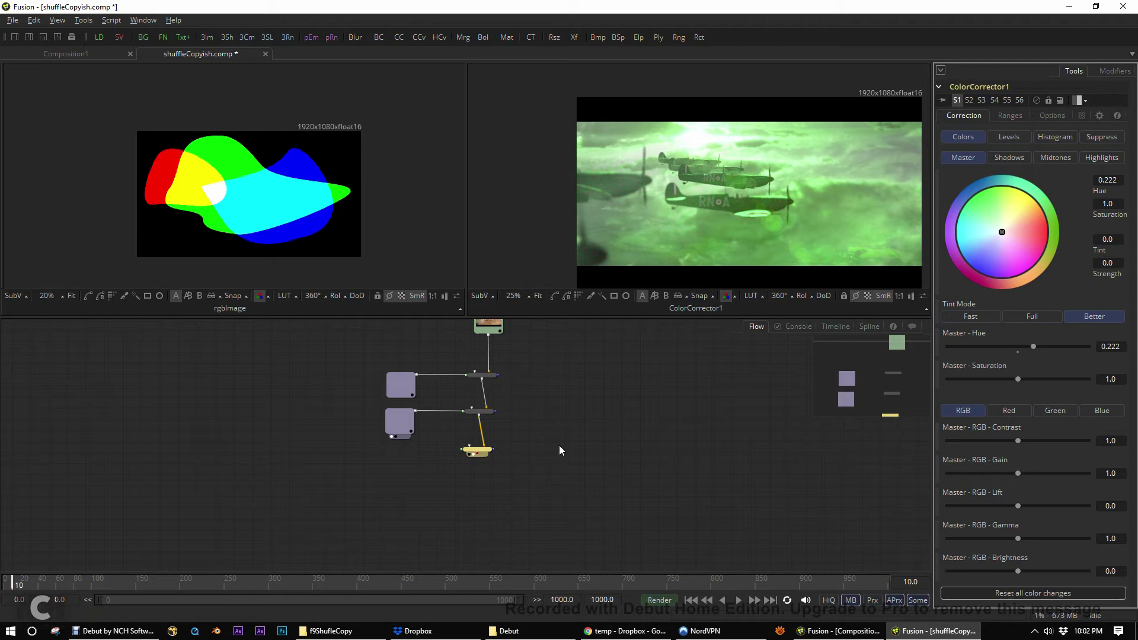
pyautogui.moveTo(559, 450); pyautogui.dragTo(582, 419)
# Add BrightnessContrast1 with Gain 0.692 and show RGBroto in the left viewer.
pyautogui.moveTo(379, 37); pyautogui.dragTo(739, 189)
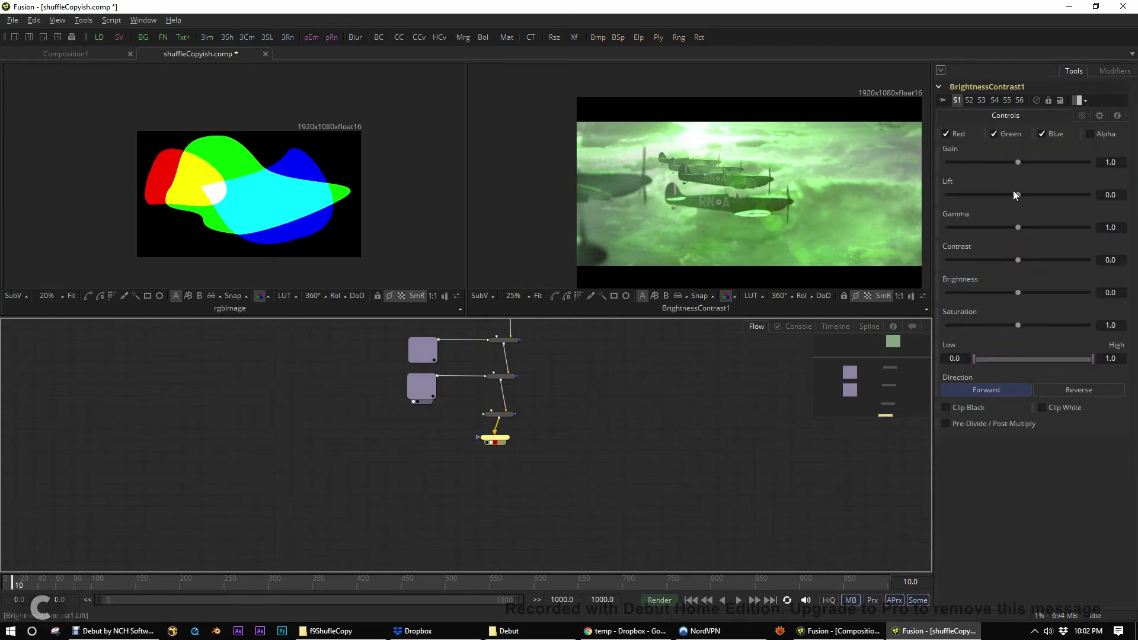
pyautogui.moveTo(1019, 162); pyautogui.dragTo(997, 162)
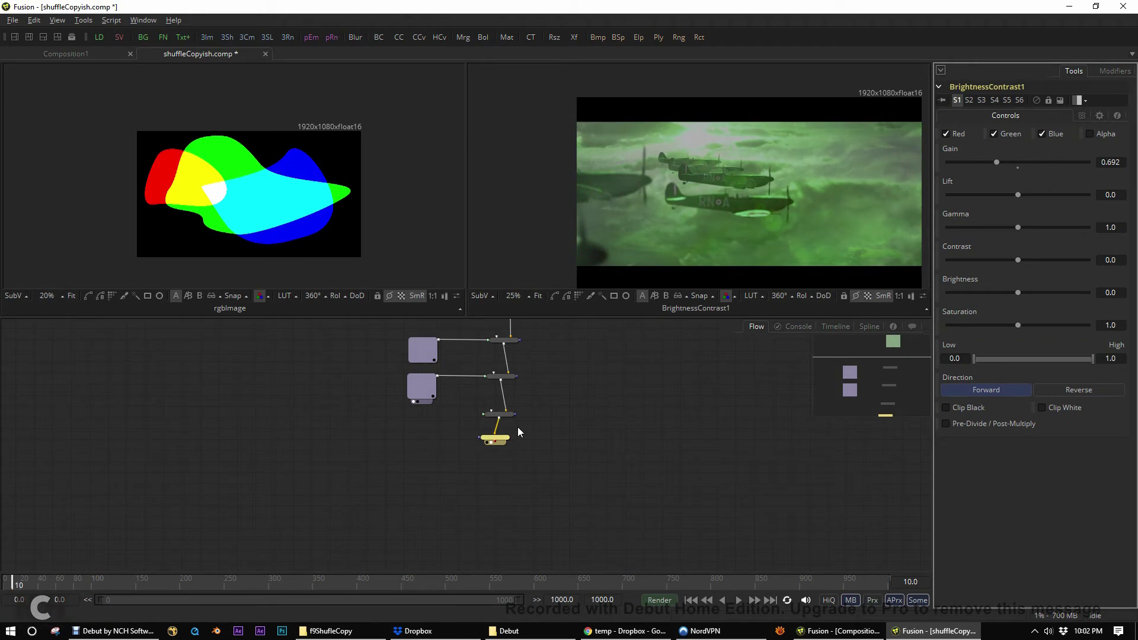
pyautogui.moveTo(504, 439); pyautogui.dragTo(564, 439)
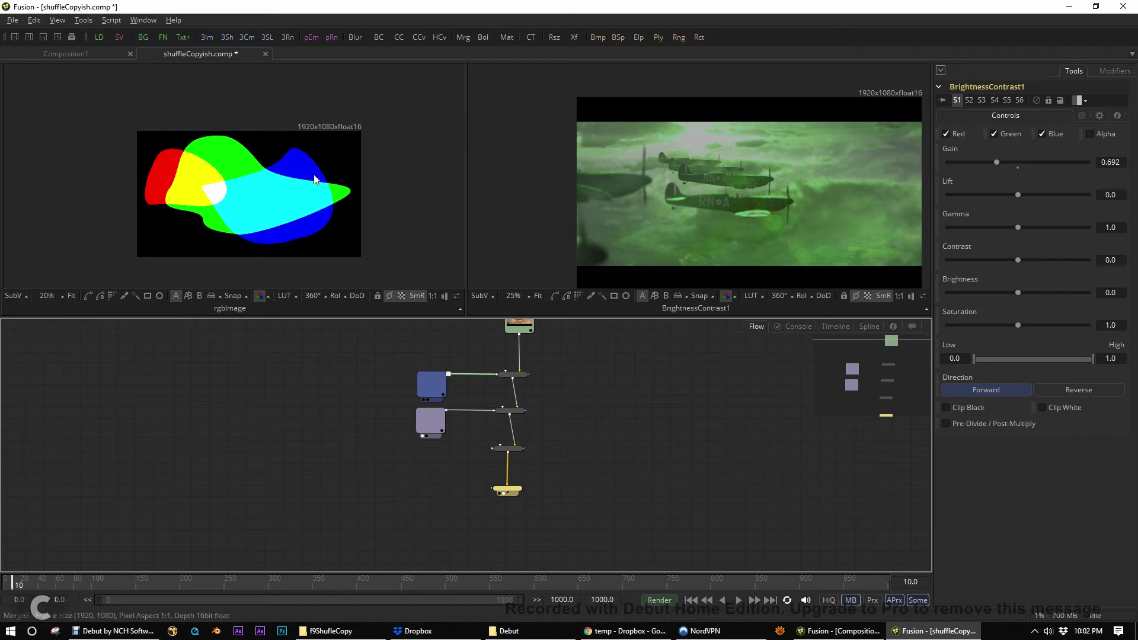
pyautogui.moveTo(431, 385); pyautogui.dragTo(187, 181)
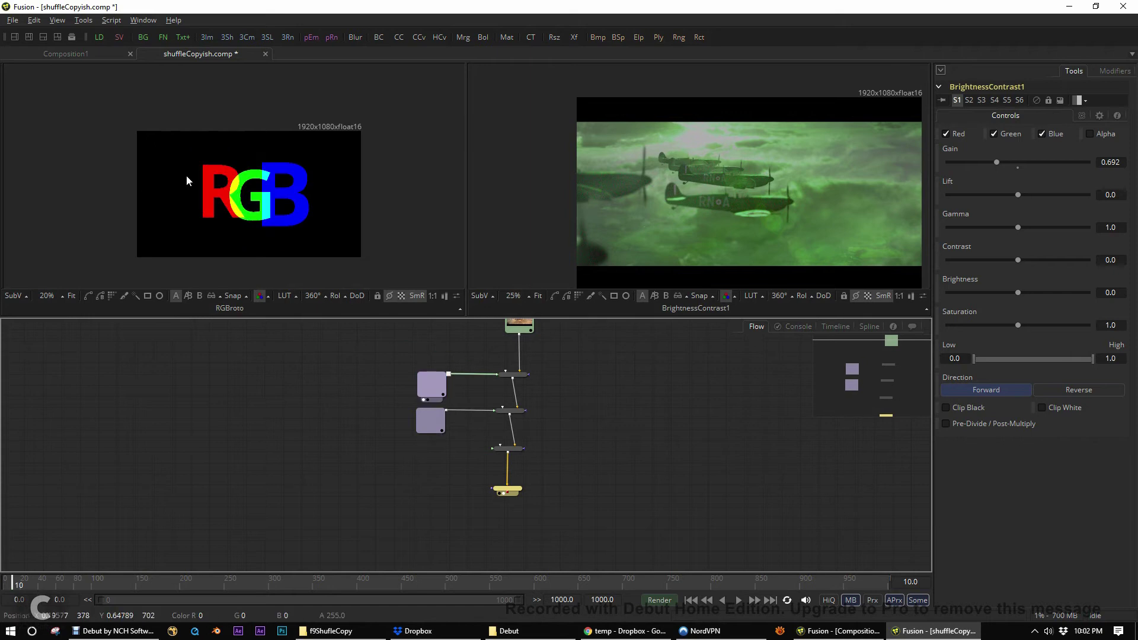
pyautogui.click(254, 465)
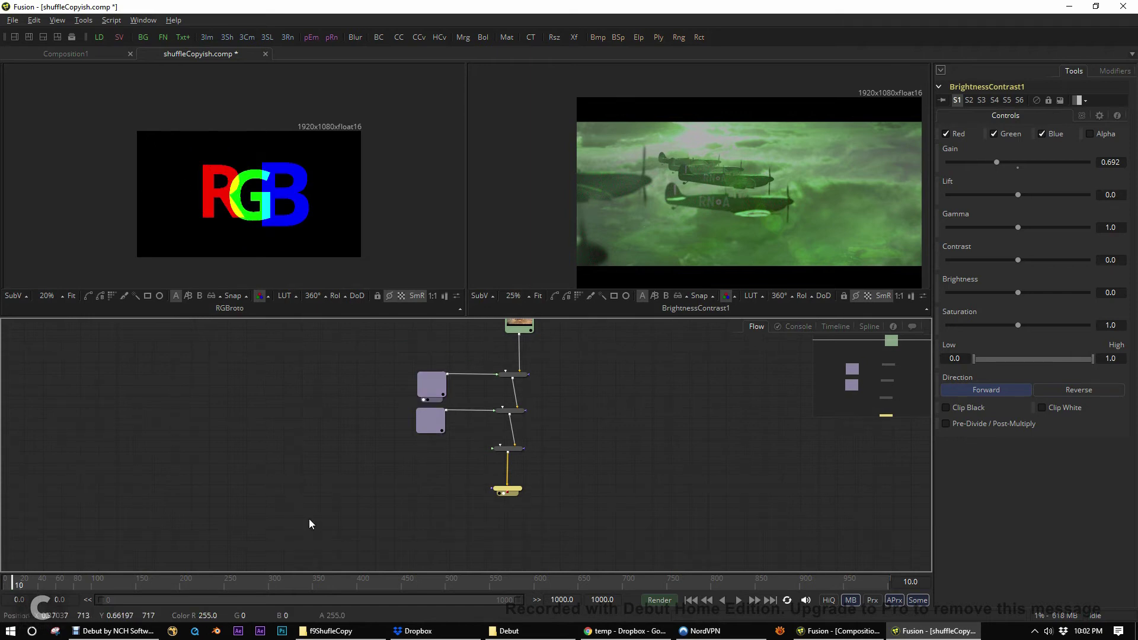
pyautogui.scroll(2, 534, 501)
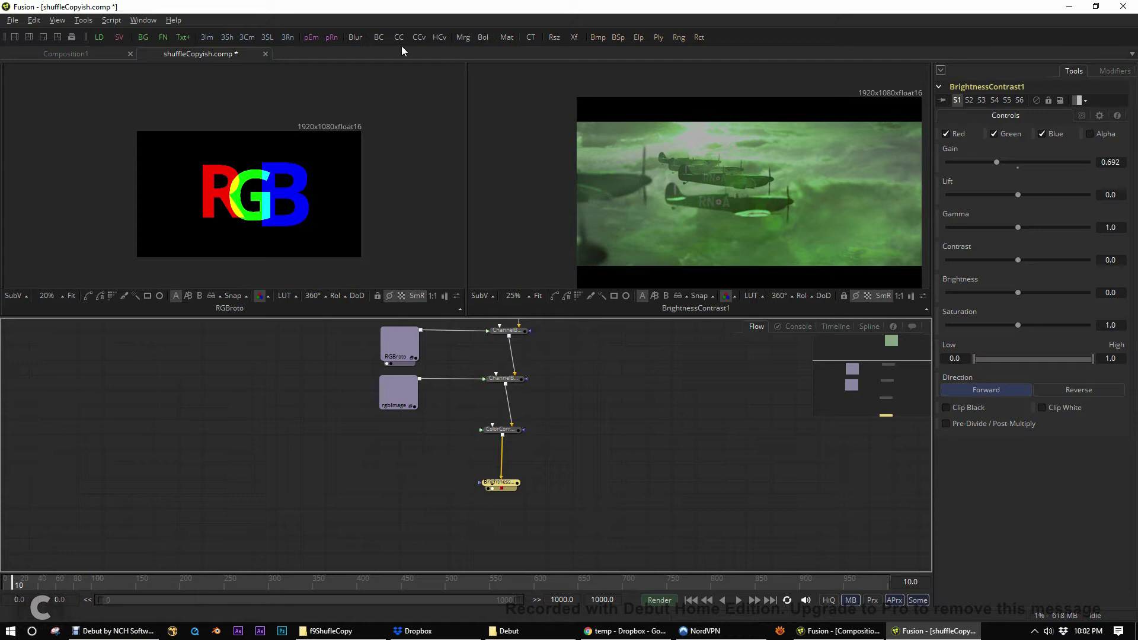
# Add ChannelBooleans1_2 after BrightnessContrast1, view it, and take its alpha from U Texture FG.
pyautogui.moveTo(483, 37); pyautogui.dragTo(565, 488)
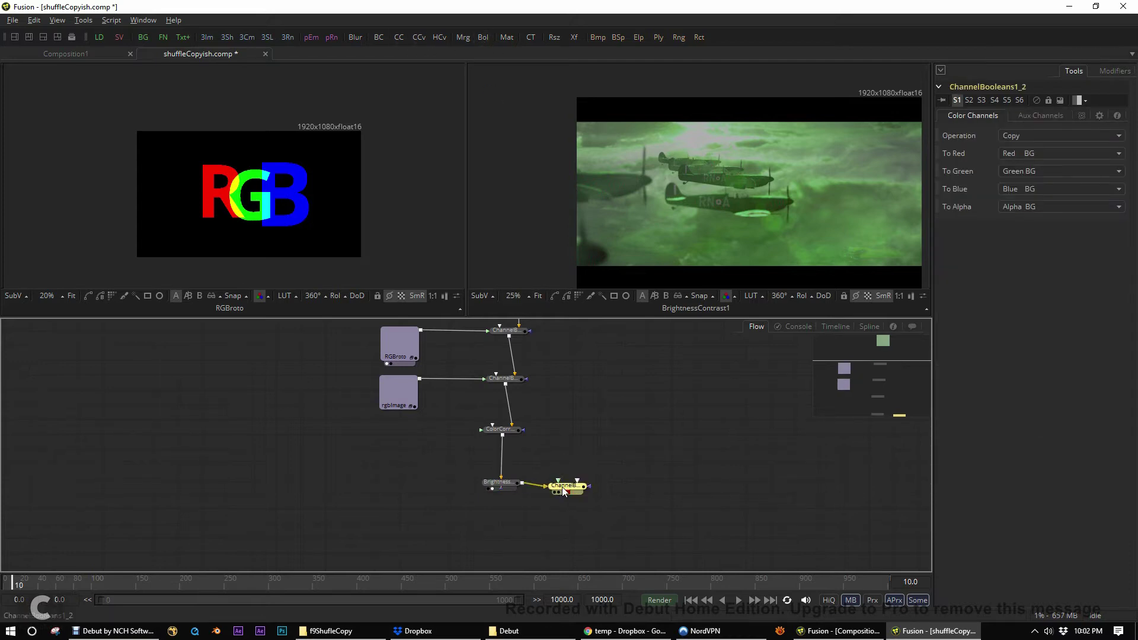
pyautogui.press('2')
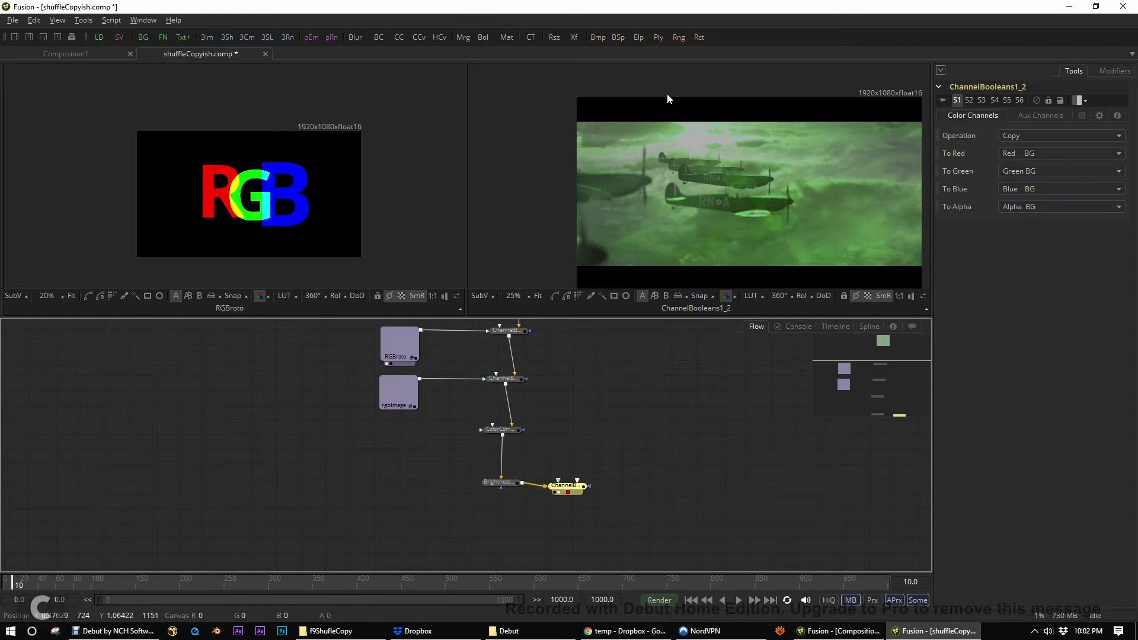
pyautogui.click(1018, 208)
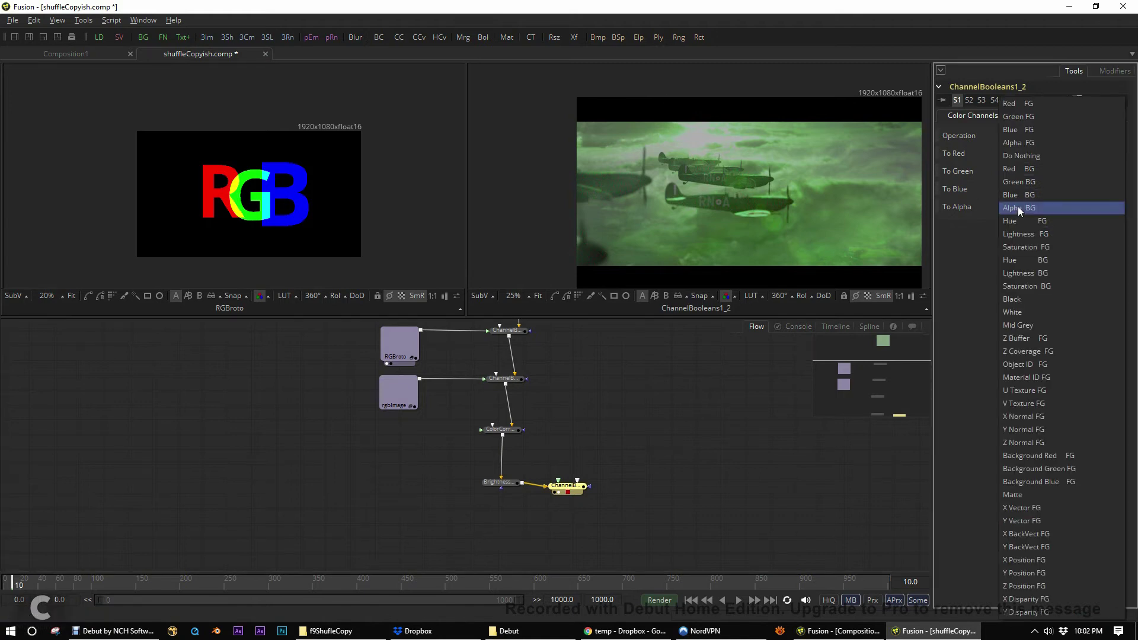
pyautogui.click(287, 312)
pyautogui.click(505, 330)
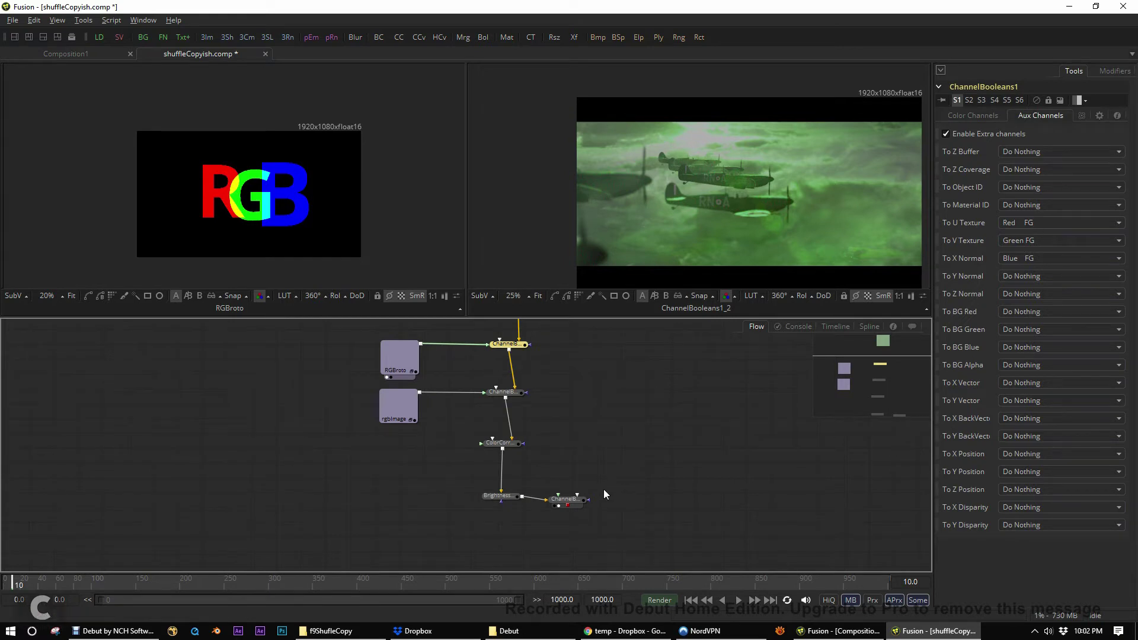
pyautogui.click(571, 501)
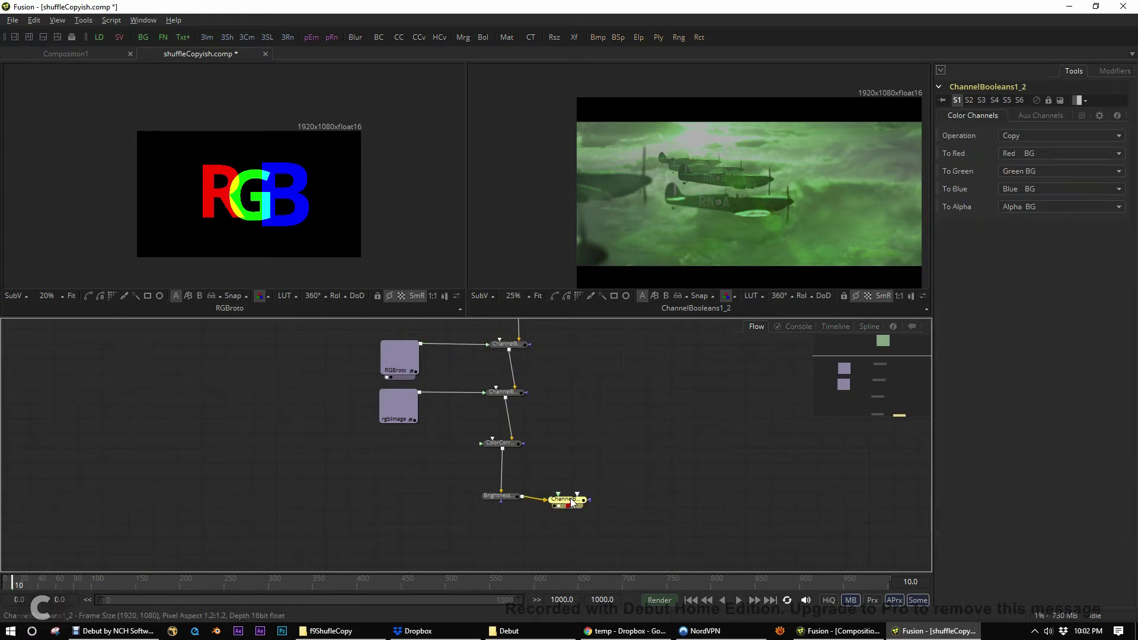
pyautogui.click(1012, 207)
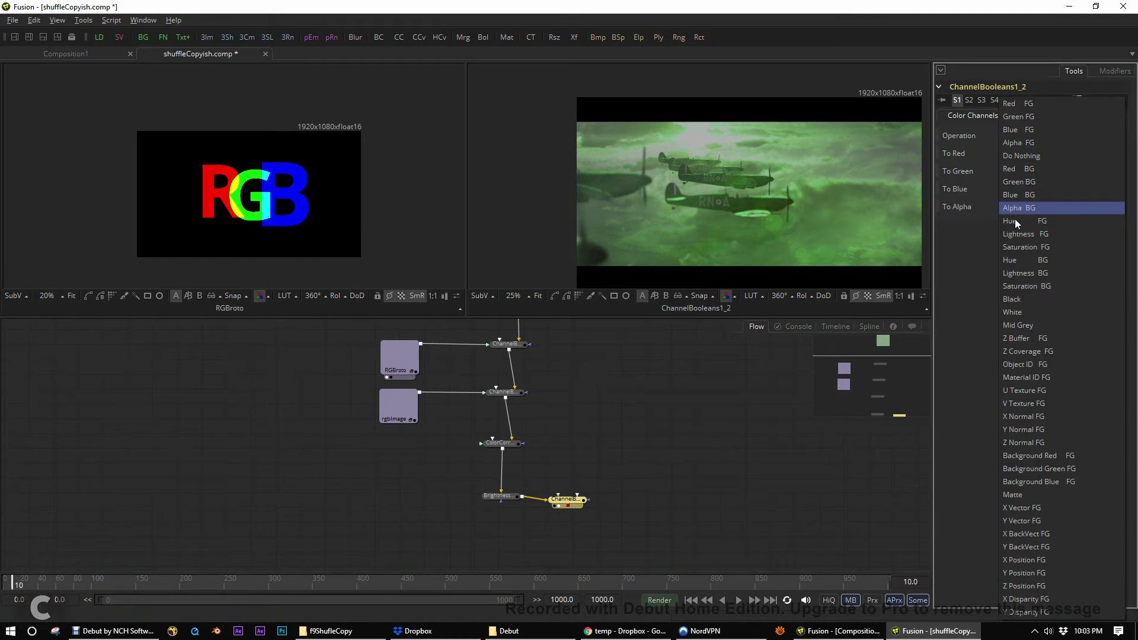
pyautogui.click(1042, 393)
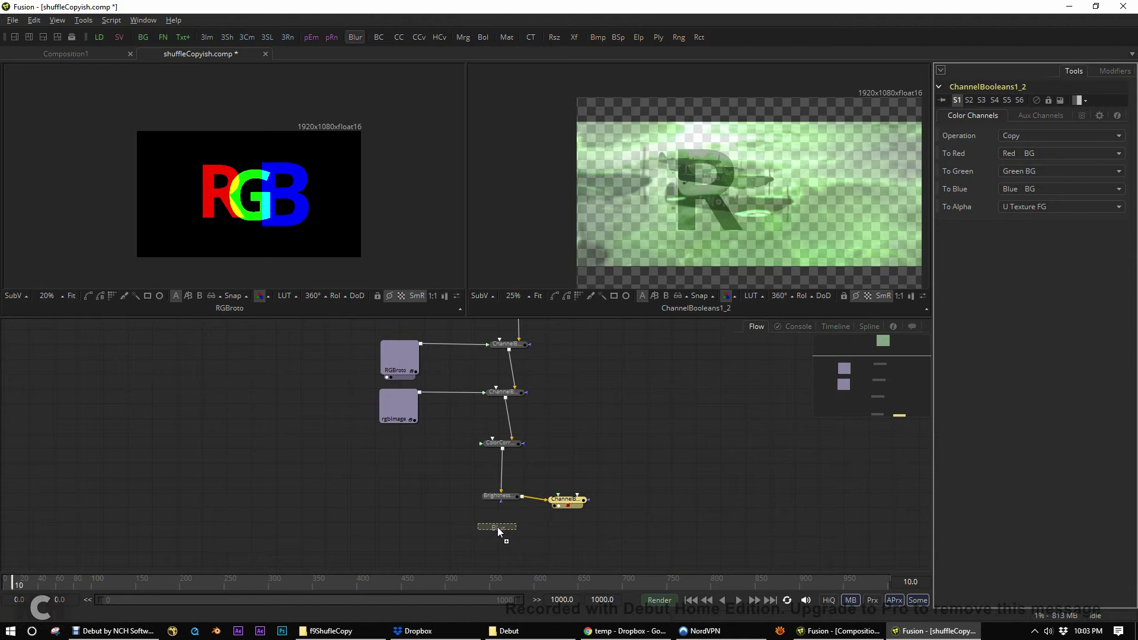
# Add Blur1 fed by BrightnessContrast1, view it, and set Blur Size to 74.4.
pyautogui.click(497, 528)
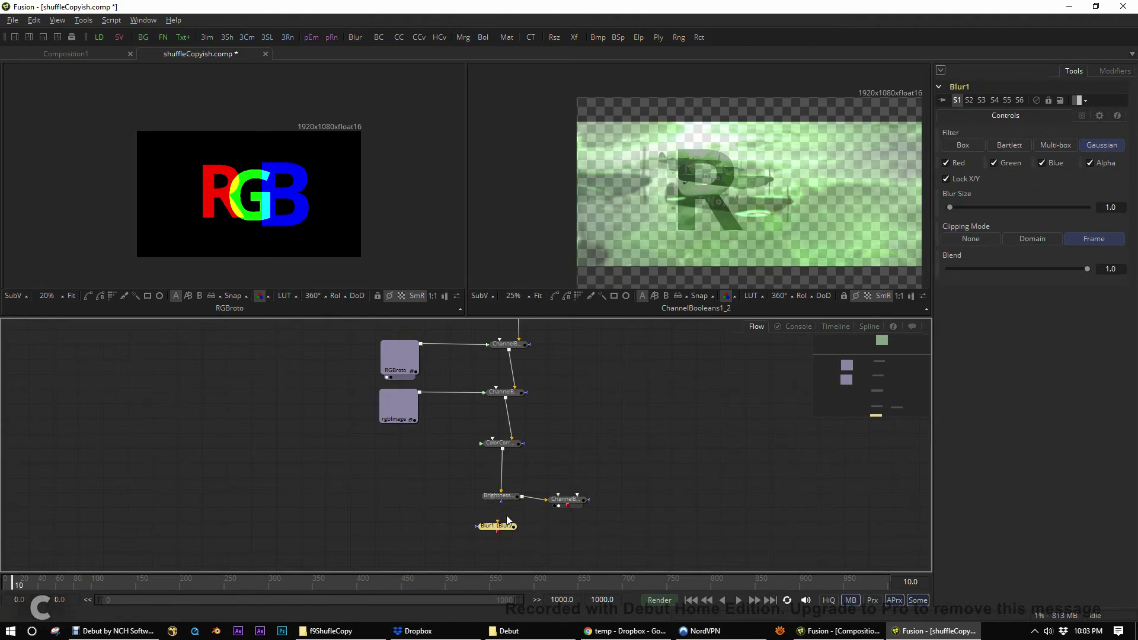
pyautogui.moveTo(501, 520); pyautogui.dragTo(735, 198)
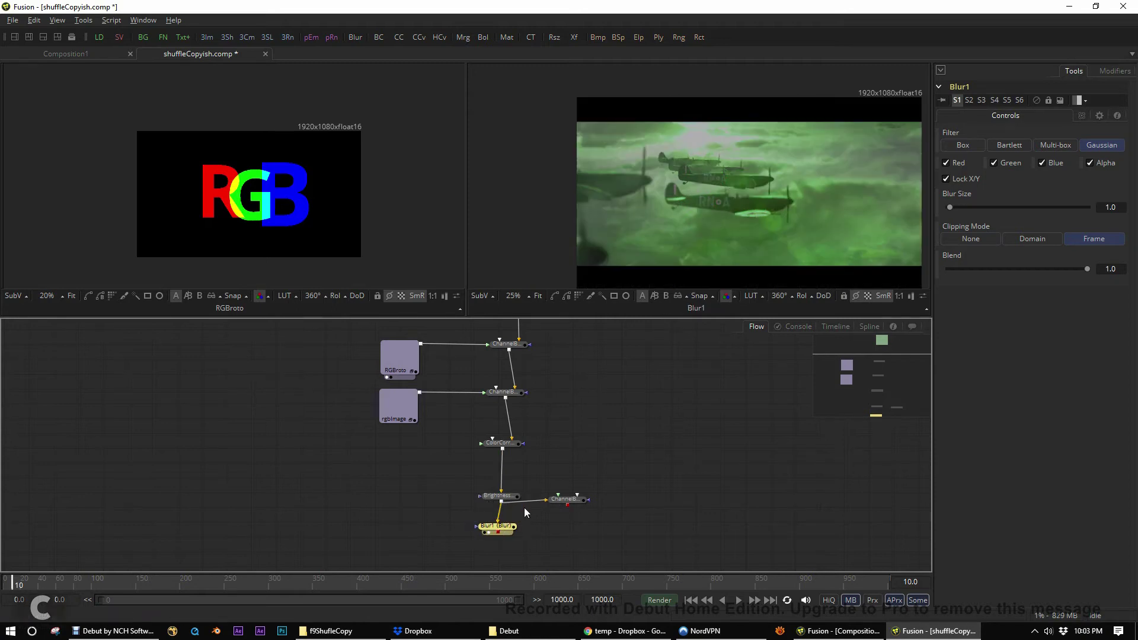
pyautogui.moveTo(526, 511); pyautogui.dragTo(578, 450)
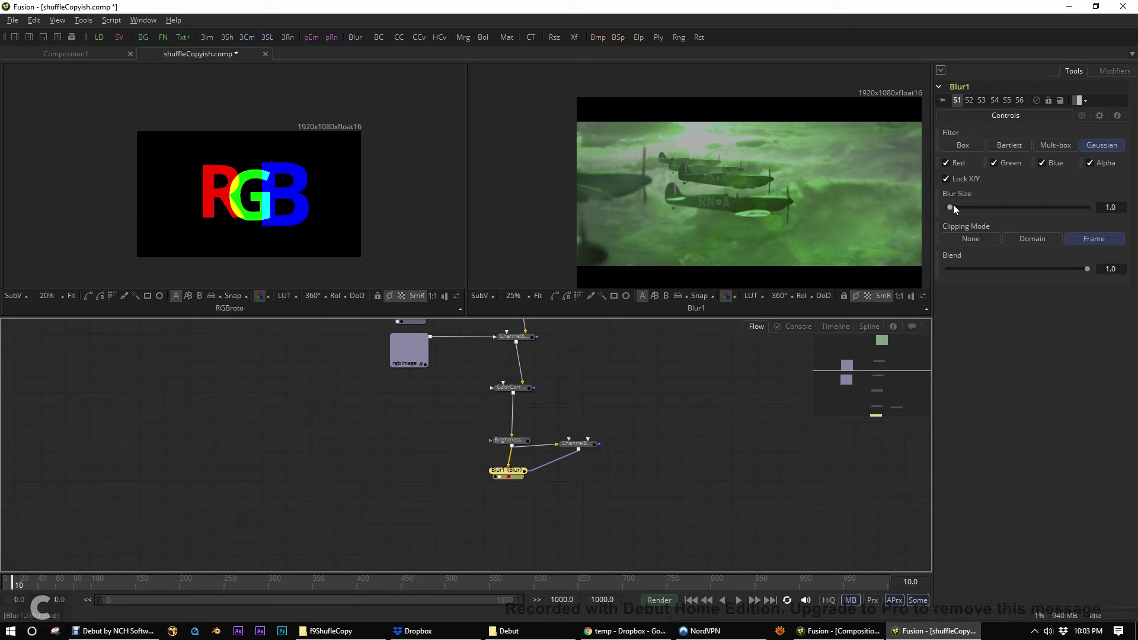
pyautogui.moveTo(951, 208); pyautogui.dragTo(1051, 205)
# Move the four lower nodes further down in the flow.
pyautogui.scroll(3, 748, 197)
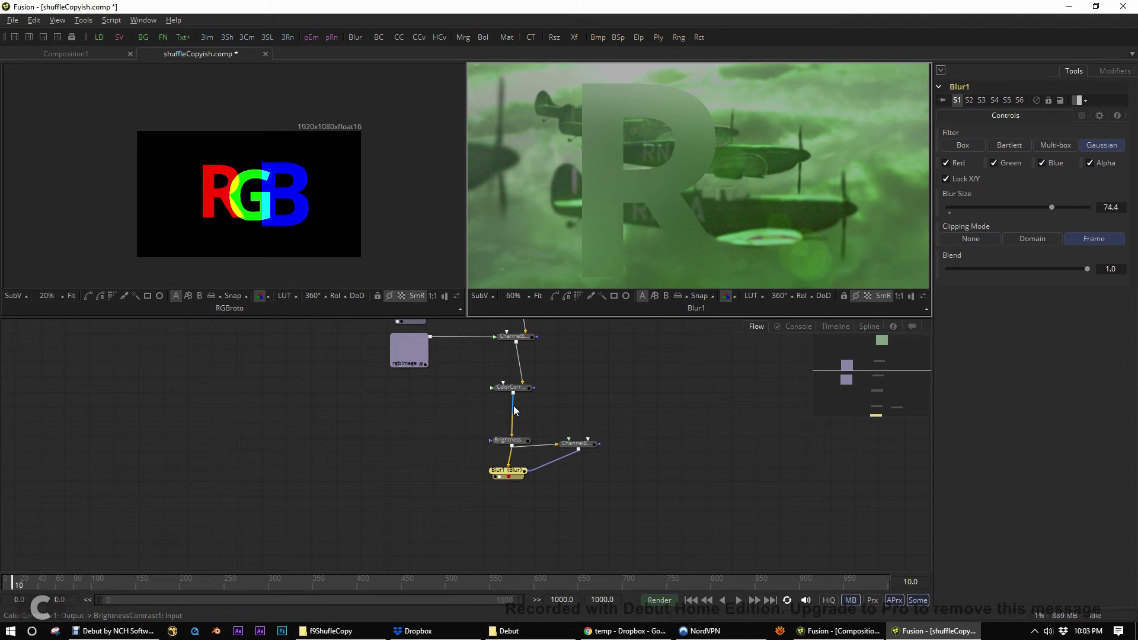
pyautogui.scroll(5, 514, 410)
pyautogui.scroll(-5, 658, 474)
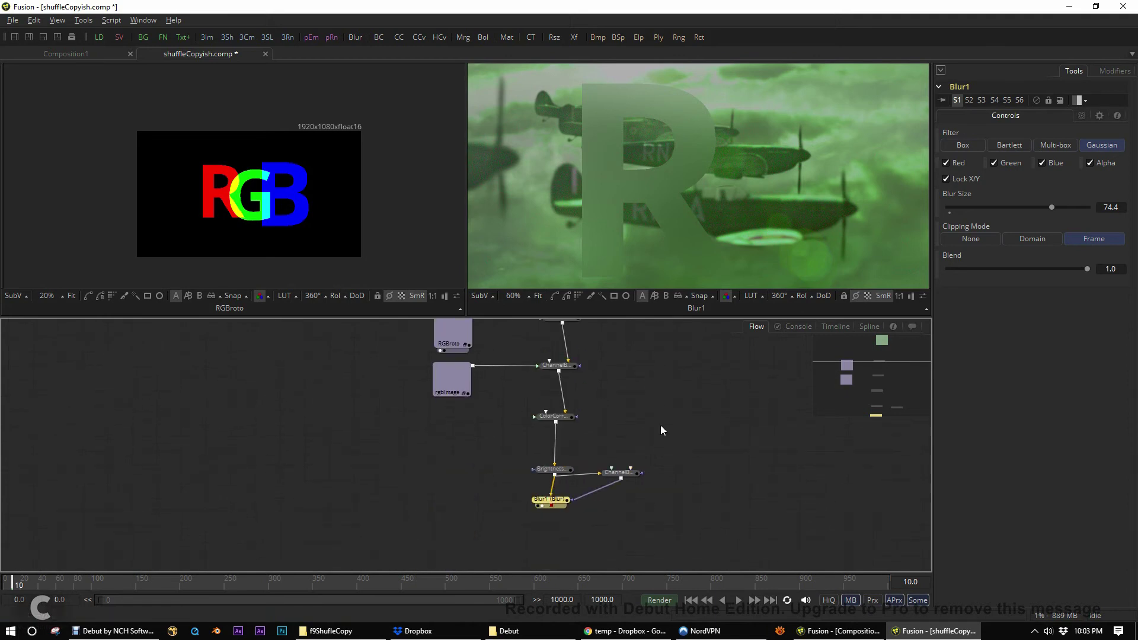
pyautogui.moveTo(664, 425); pyautogui.dragTo(612, 431)
pyautogui.moveTo(711, 515); pyautogui.dragTo(598, 521)
pyautogui.moveTo(669, 520); pyautogui.dragTo(660, 402)
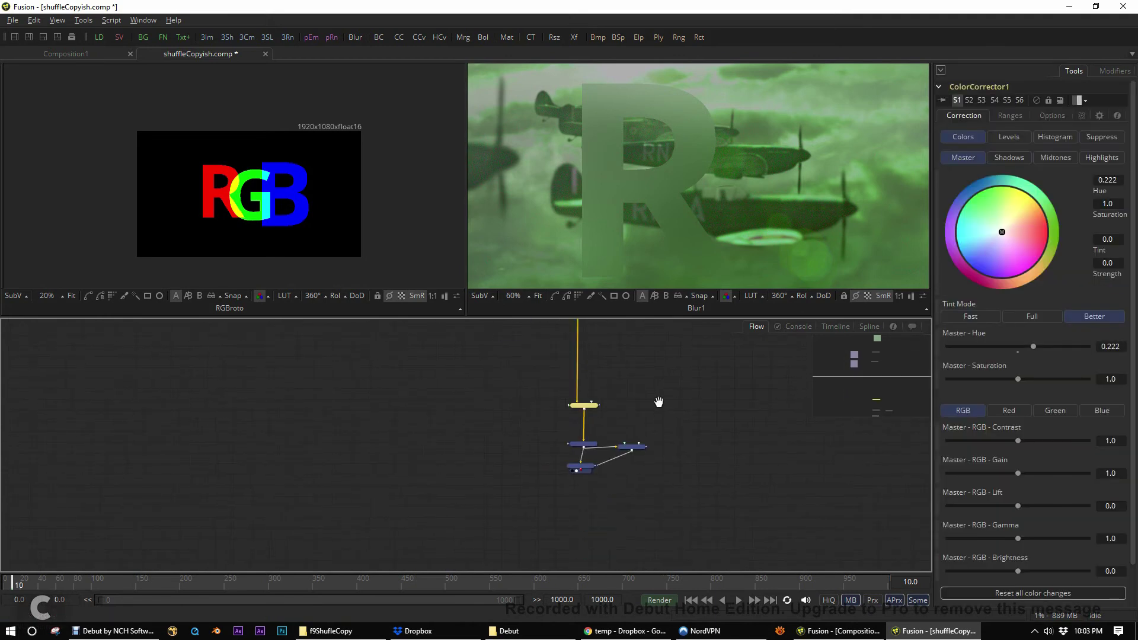
# Copy and paste the Brightness, ChannelBooleans and Blur1 nodes below the originals.
pyautogui.click(659, 402)
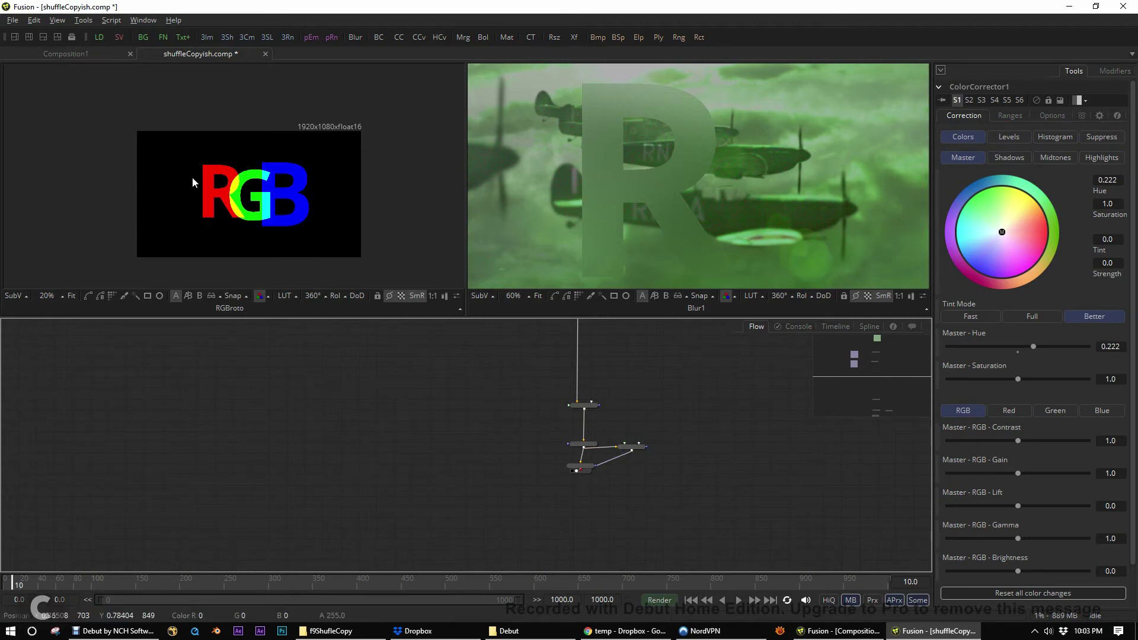
pyautogui.scroll(2, 610, 482)
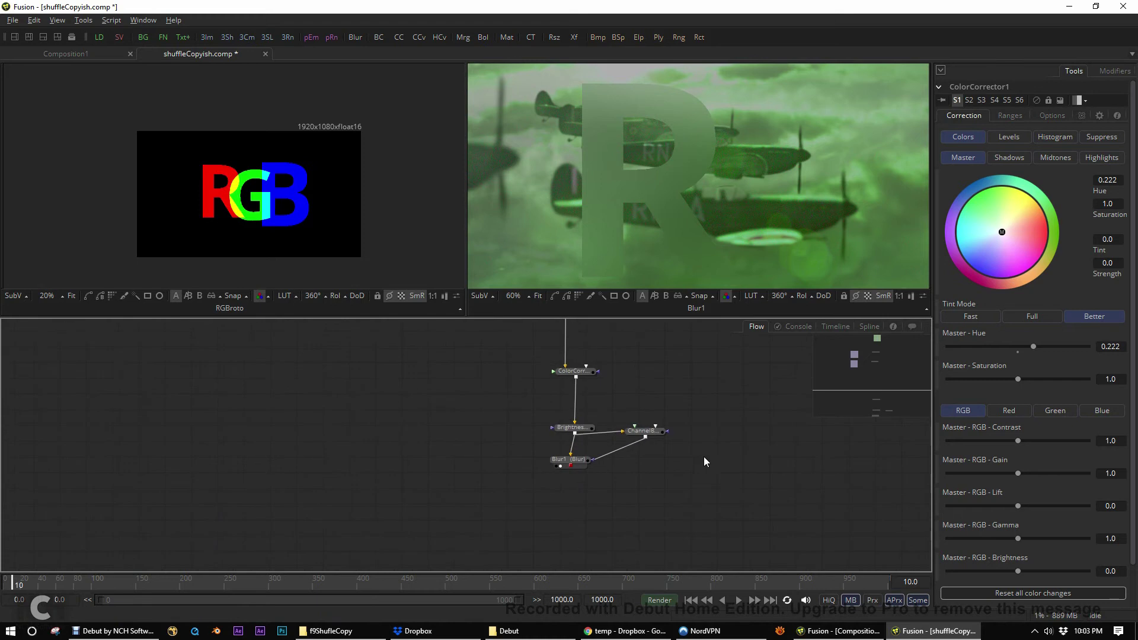
pyautogui.moveTo(695, 467); pyautogui.dragTo(587, 396)
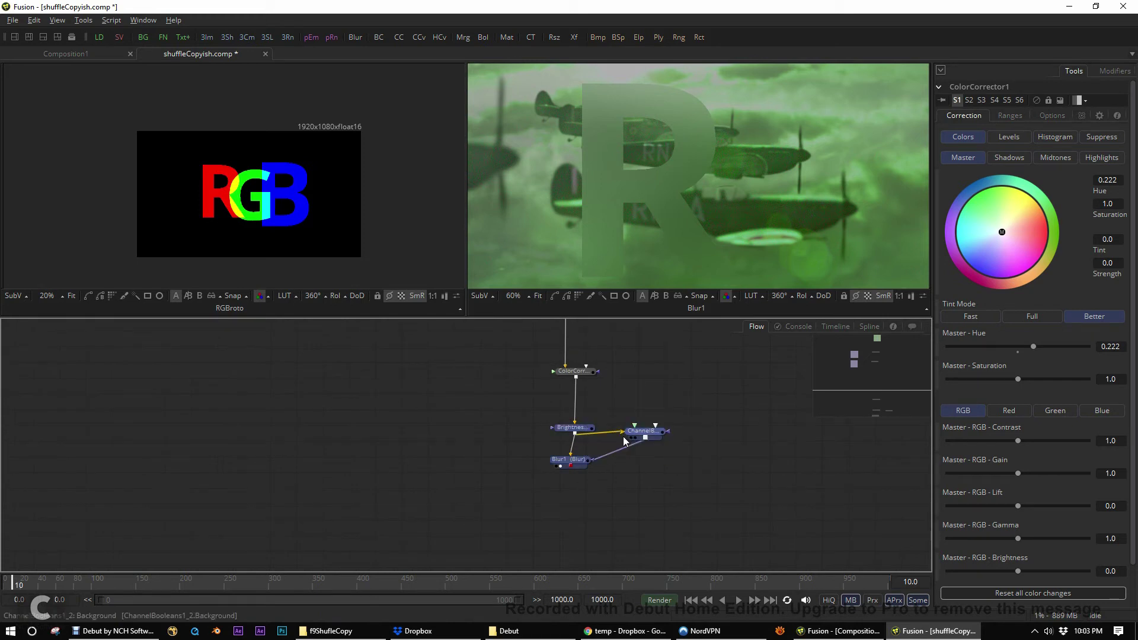
pyautogui.hotkey('ctrl', 'v')
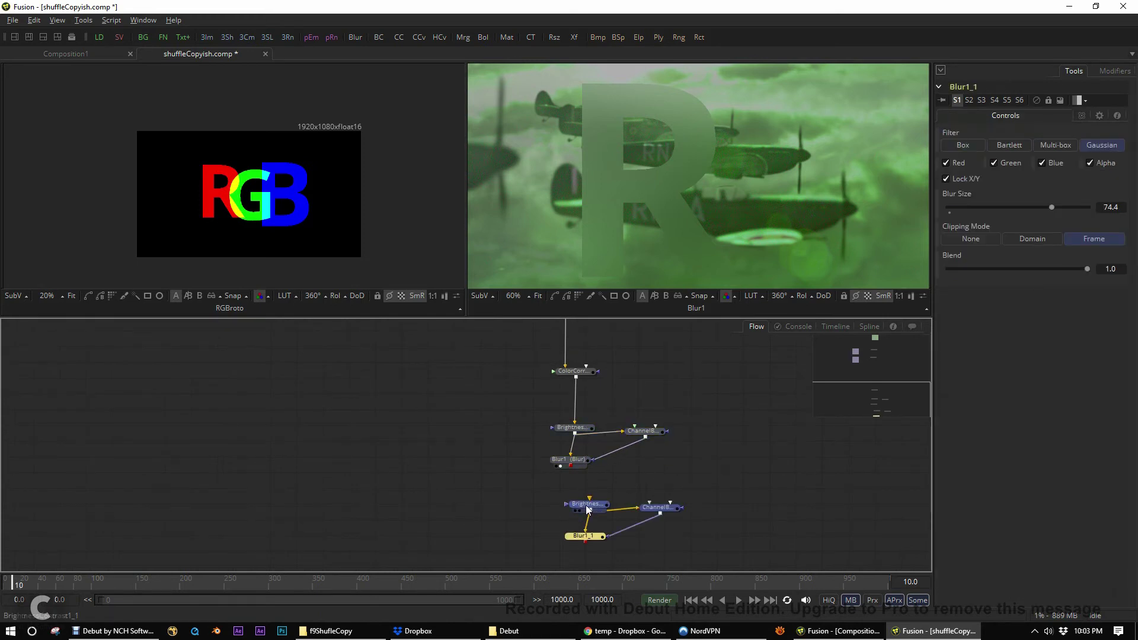
pyautogui.moveTo(586, 503); pyautogui.dragTo(630, 476)
# Delete the extra pasted Brightness and Blur copies and feed Blur1 into the copied ChannelBooleans.
pyautogui.moveTo(592, 542); pyautogui.dragTo(668, 465)
pyautogui.press('Delete')
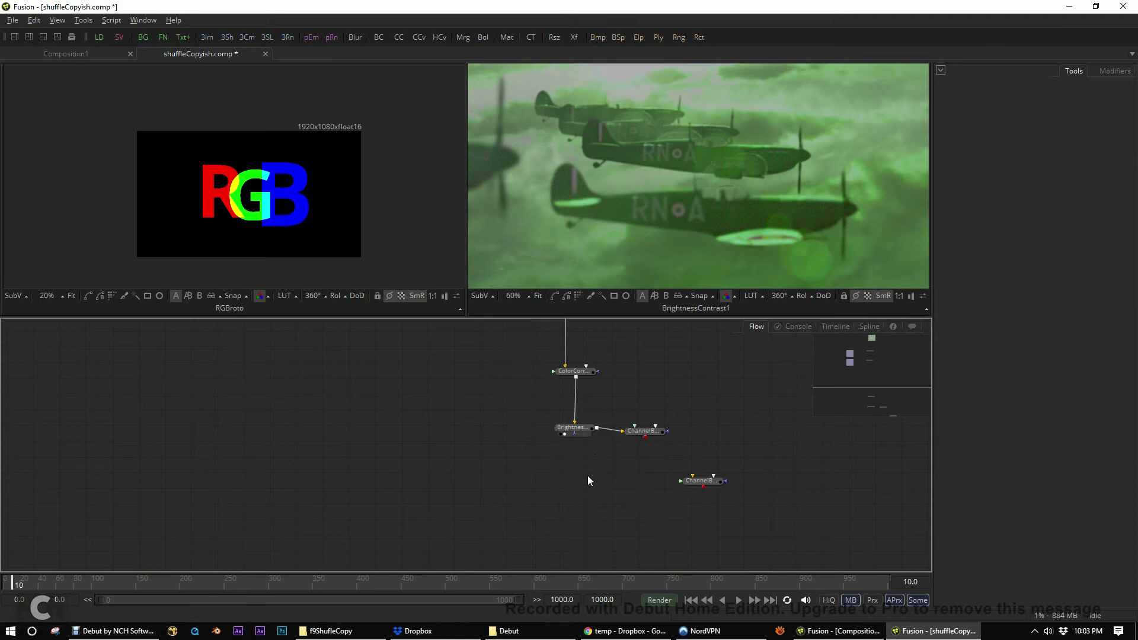
pyautogui.hotkey('ctrl', 'z')
pyautogui.moveTo(584, 522); pyautogui.dragTo(660, 471)
pyautogui.press('Delete')
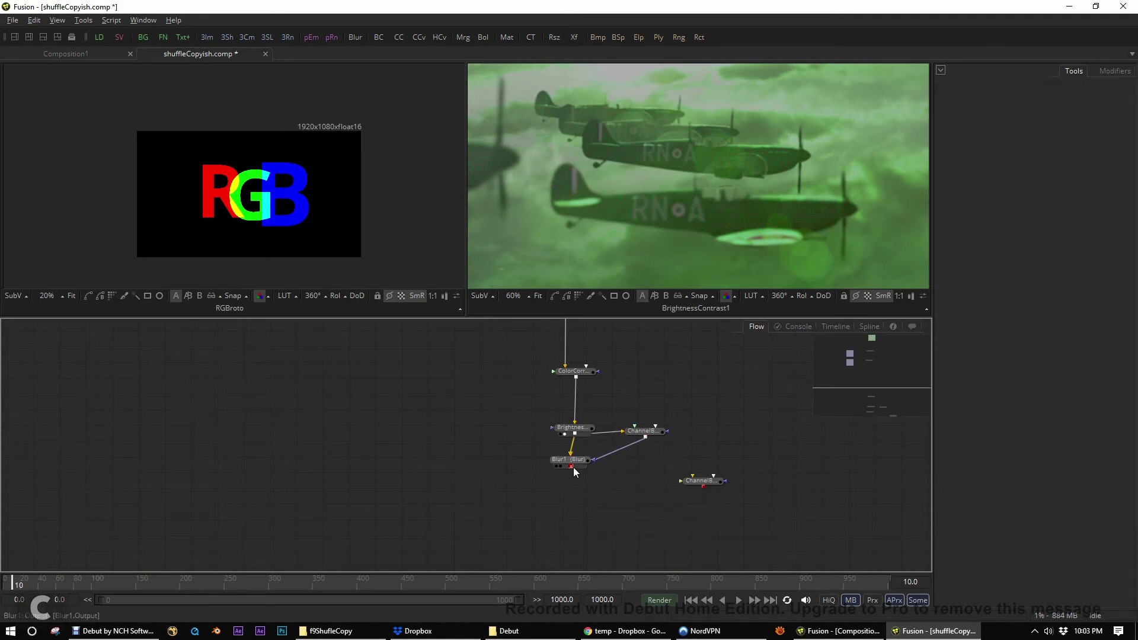
pyautogui.moveTo(572, 468); pyautogui.dragTo(705, 480)
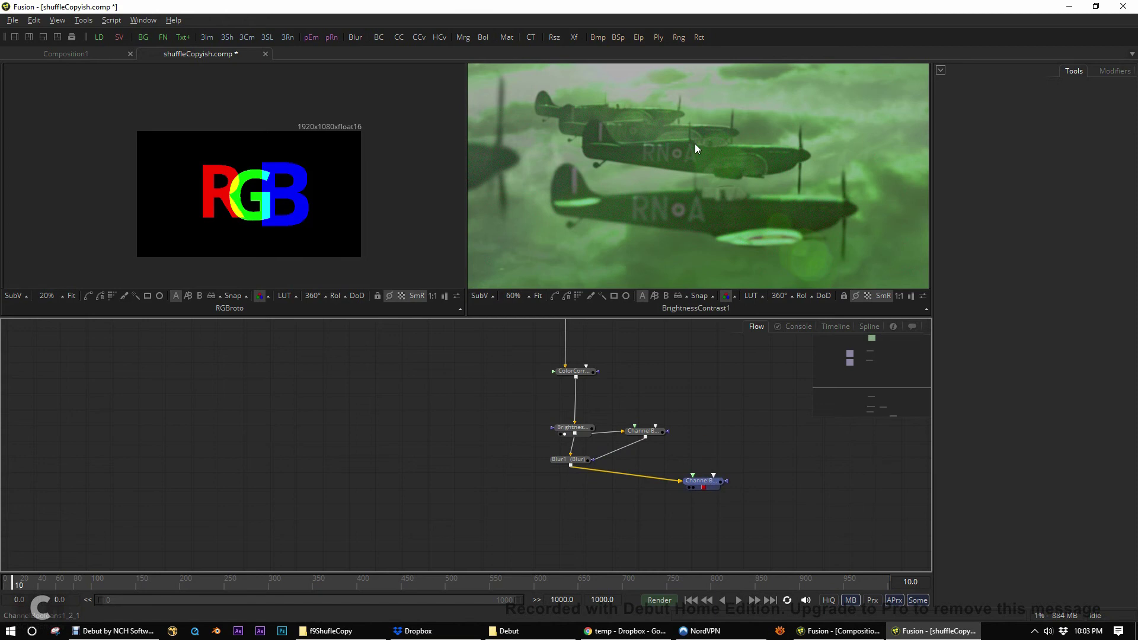
# Set To Alpha to Do Nothing and Red, Green, Blue to U Texture, V Texture, X Normal FG.
pyautogui.press('2')
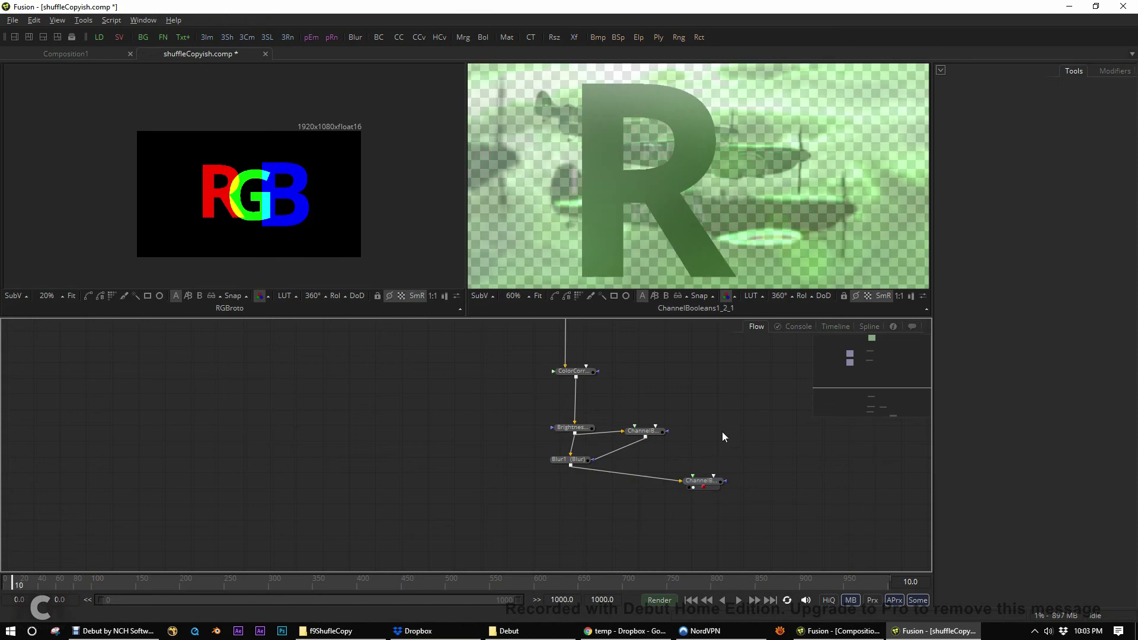
pyautogui.click(705, 482)
pyautogui.click(1022, 208)
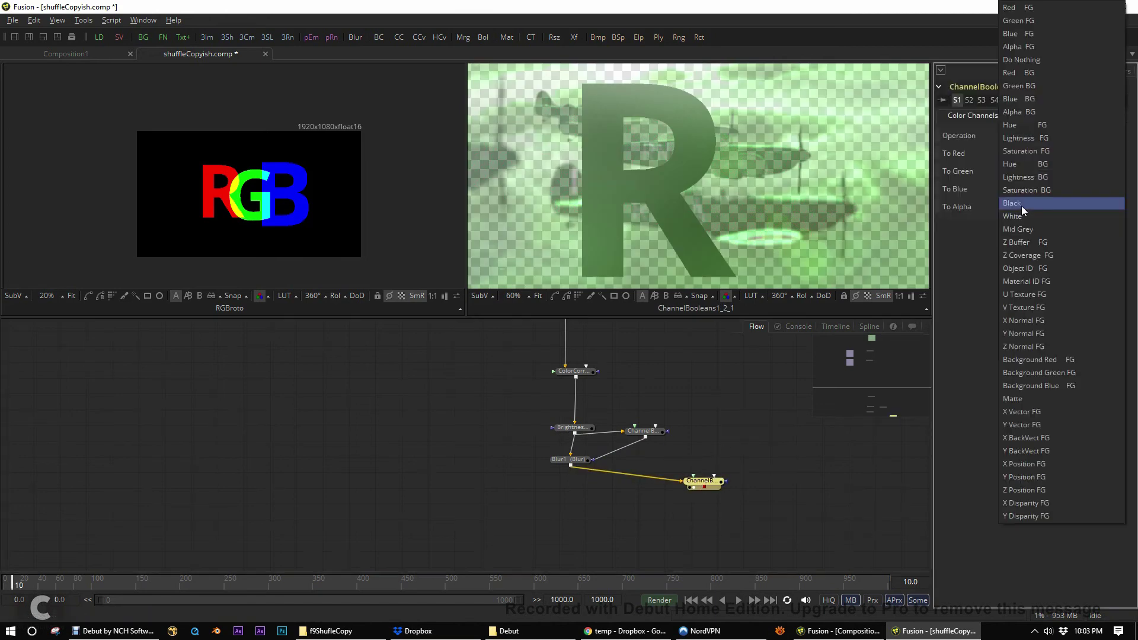
pyautogui.click(1026, 60)
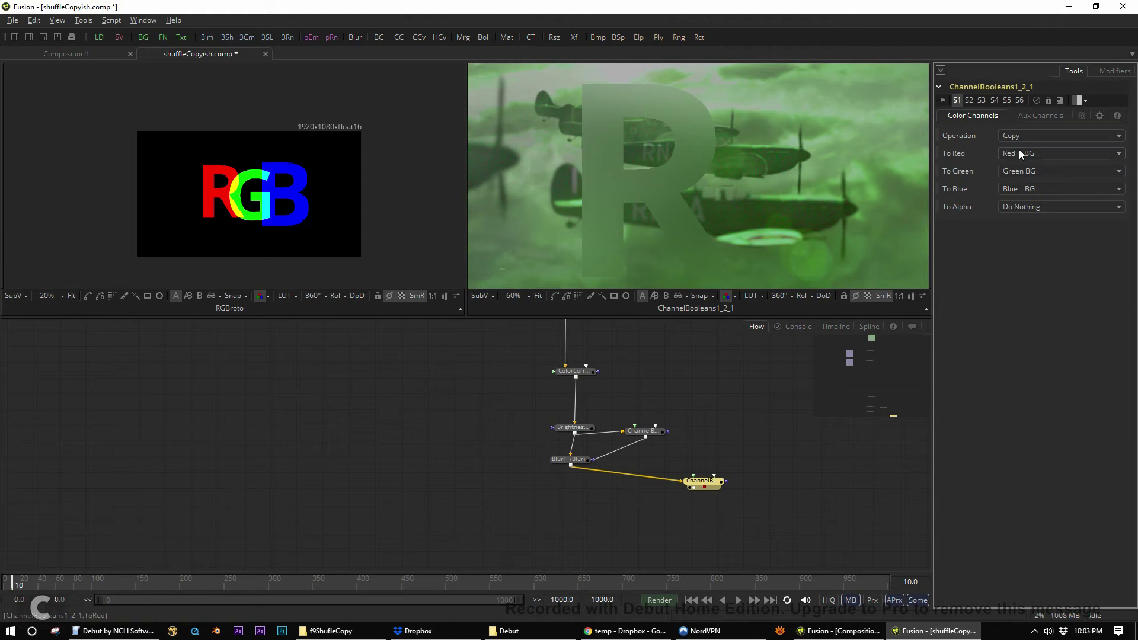
pyautogui.click(1019, 152)
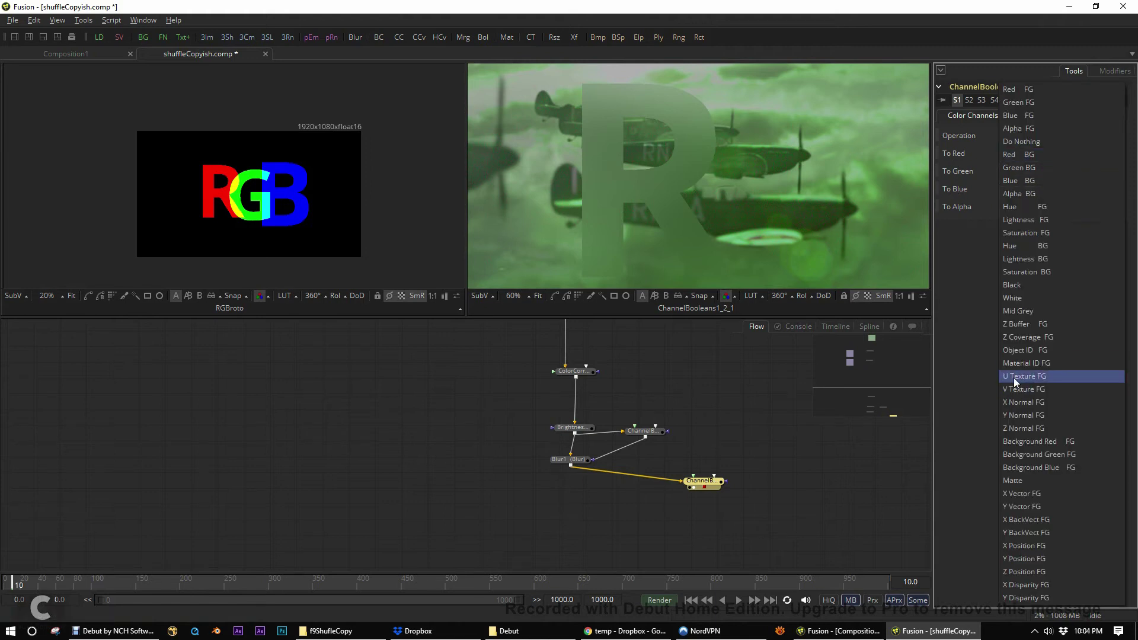
pyautogui.click(1014, 377)
pyautogui.click(1020, 171)
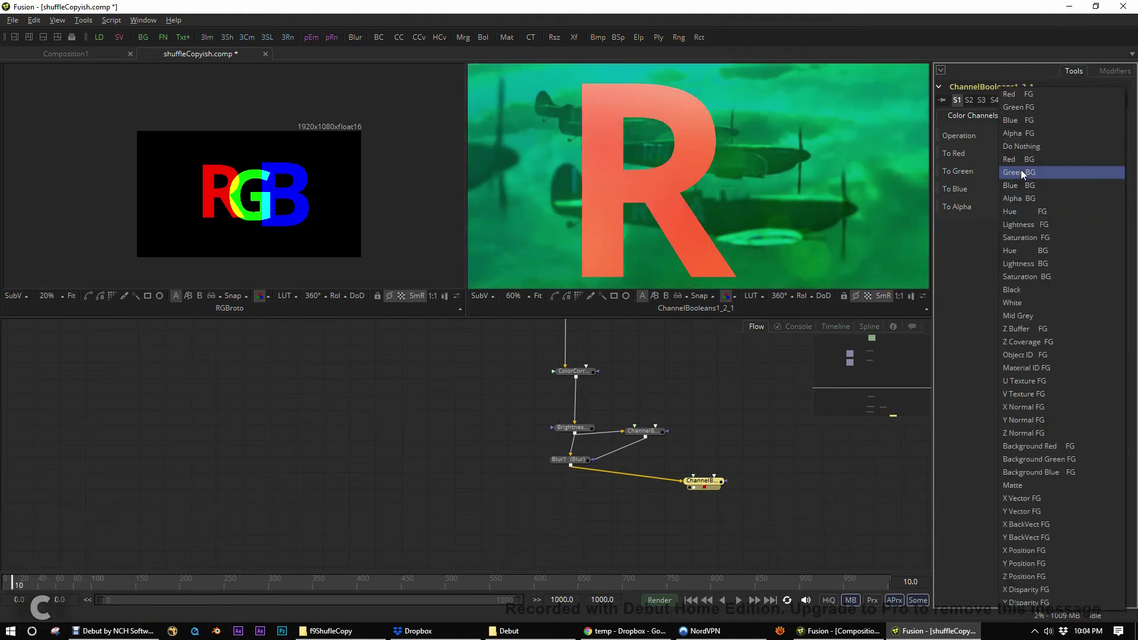
pyautogui.click(1016, 393)
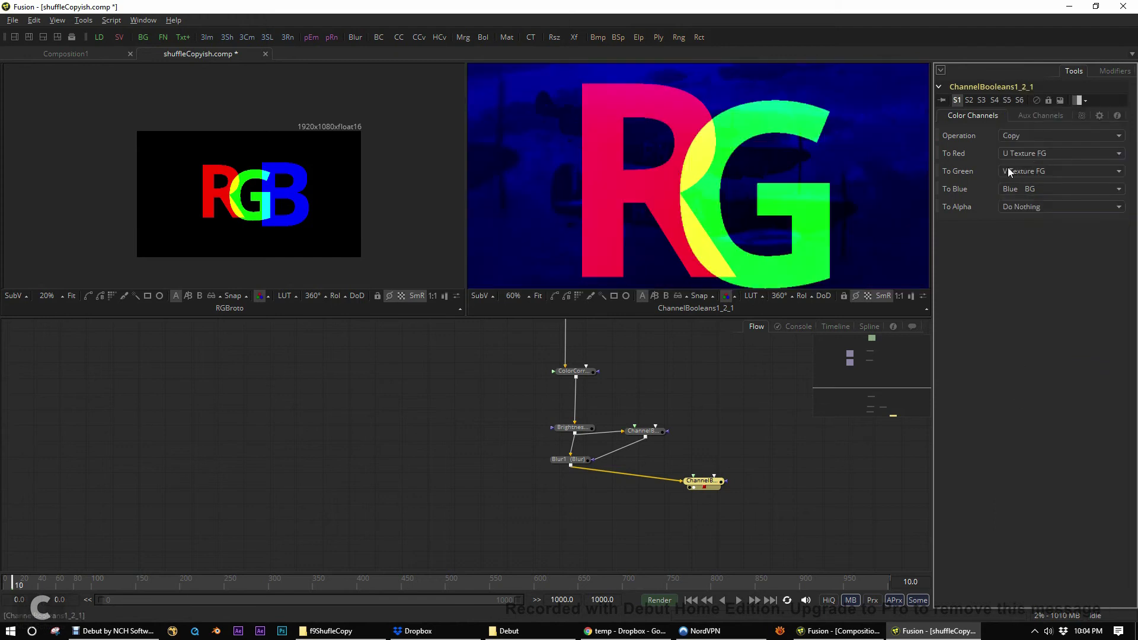
pyautogui.click(1017, 189)
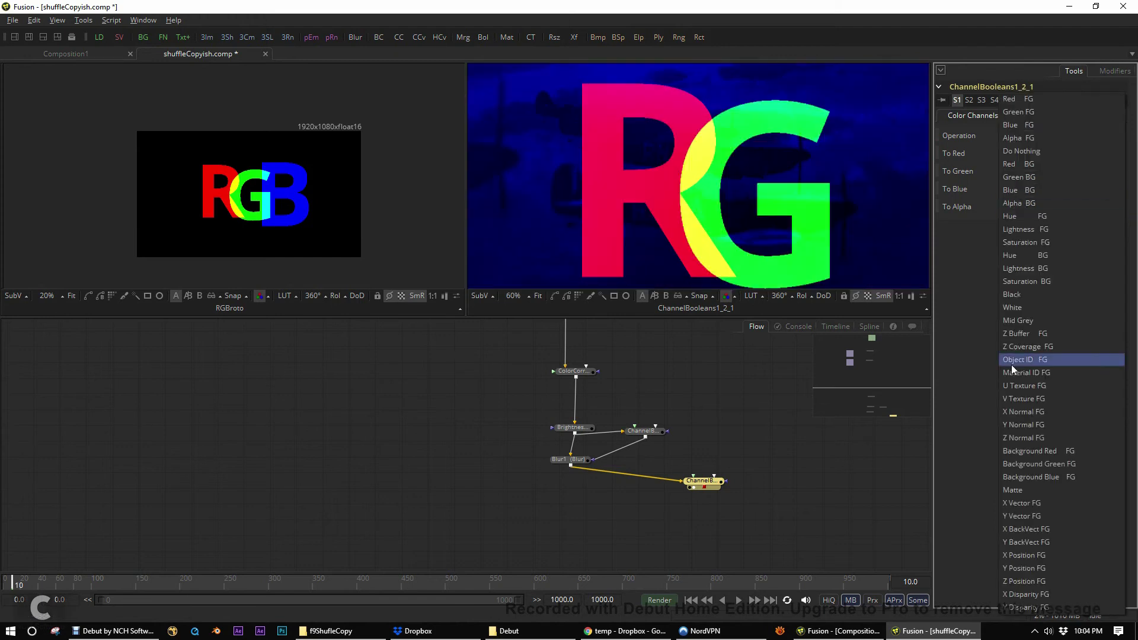
pyautogui.click(1019, 412)
# Reselect ChannelBooleans1_2_1 and add a Merge node after Blur1.
pyautogui.scroll(-4, 773, 167)
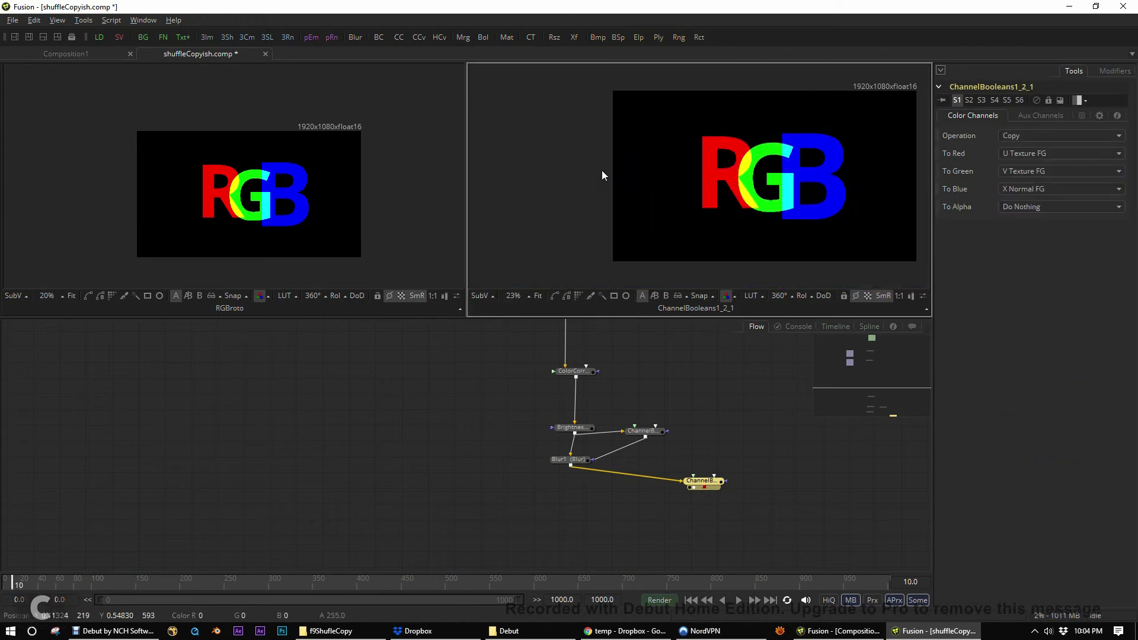
pyautogui.moveTo(713, 492); pyautogui.dragTo(542, 554)
pyautogui.moveTo(396, 352); pyautogui.dragTo(374, 428)
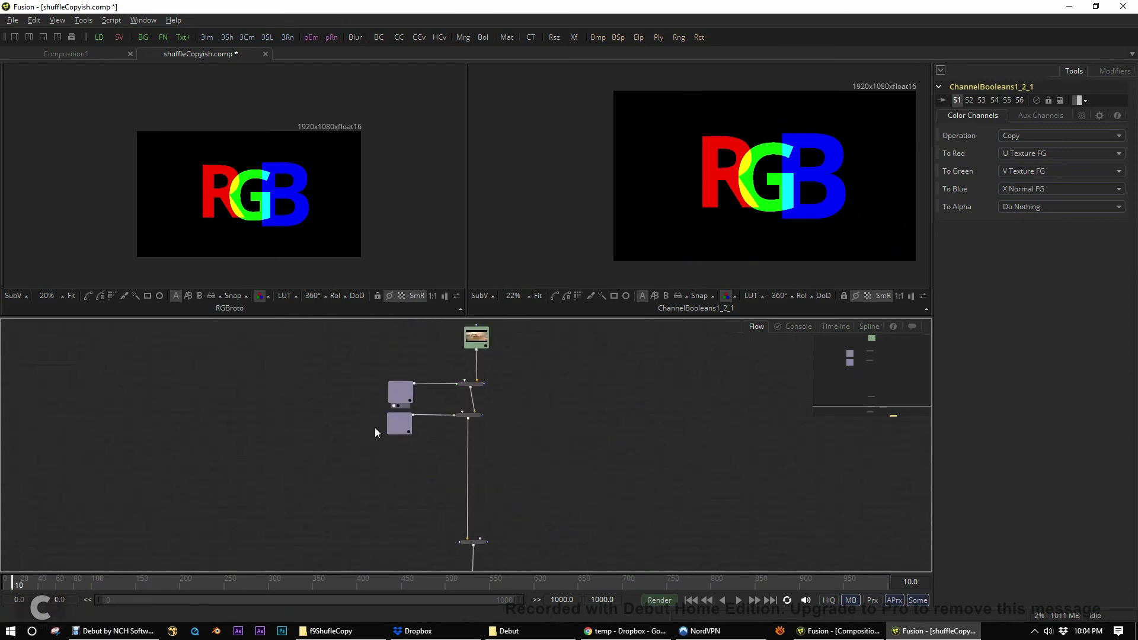
pyautogui.click(400, 392)
pyautogui.moveTo(566, 502); pyautogui.dragTo(567, 482)
pyautogui.scroll(-3, 567, 483)
pyautogui.click(554, 474)
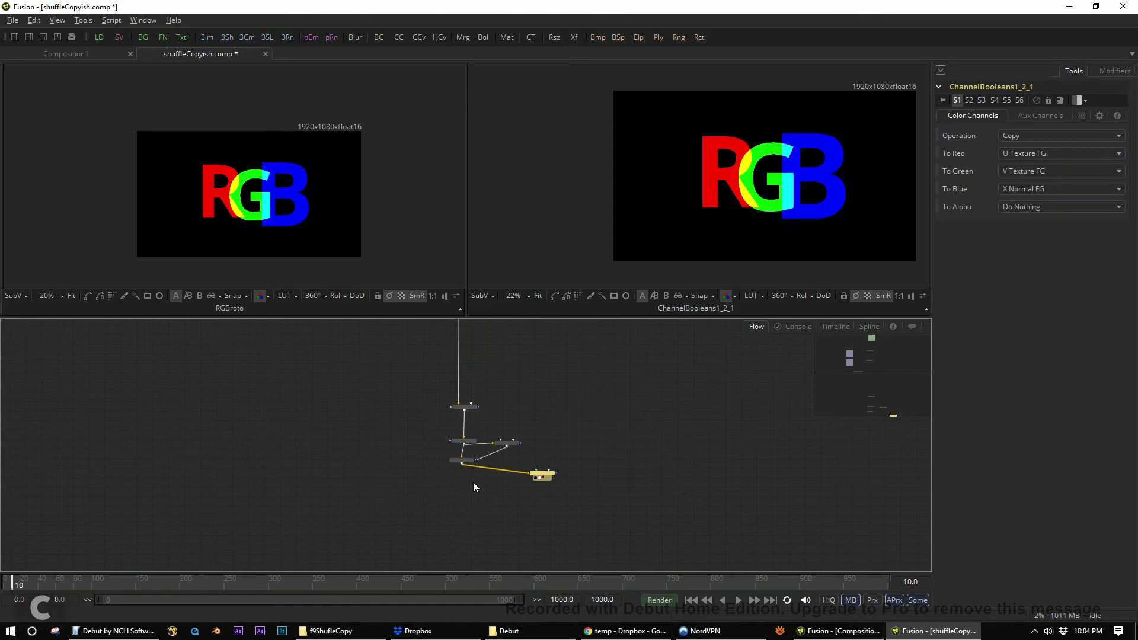
pyautogui.moveTo(463, 36); pyautogui.dragTo(465, 470)
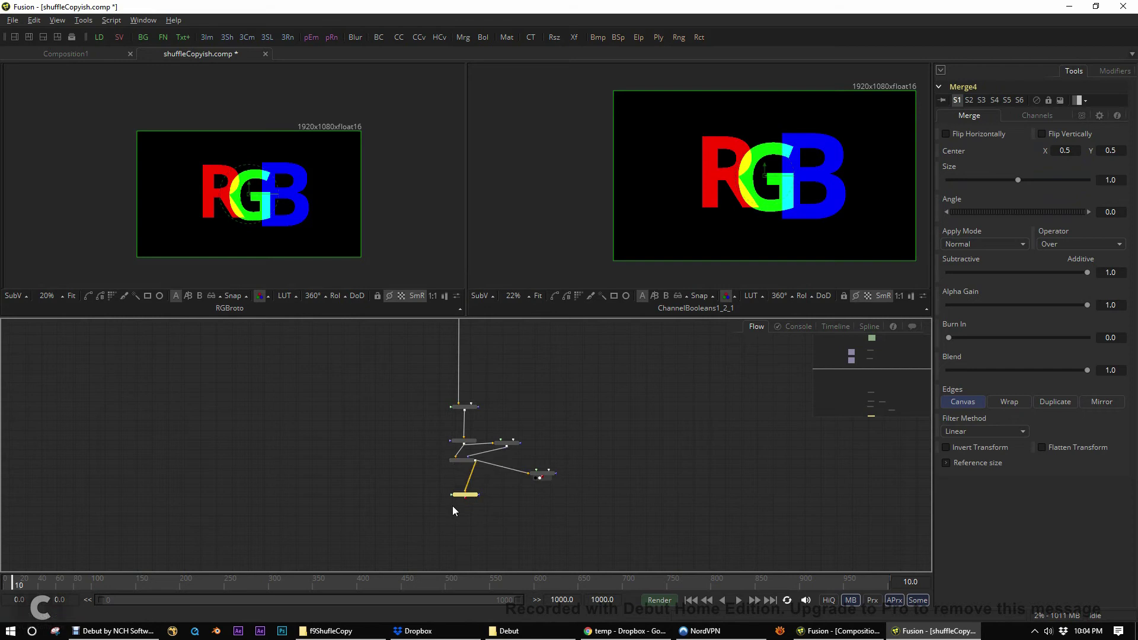
# Feed ChannelBooleans into the Merge foreground, view it on the right, and set Screen apply mode.
pyautogui.press('2')
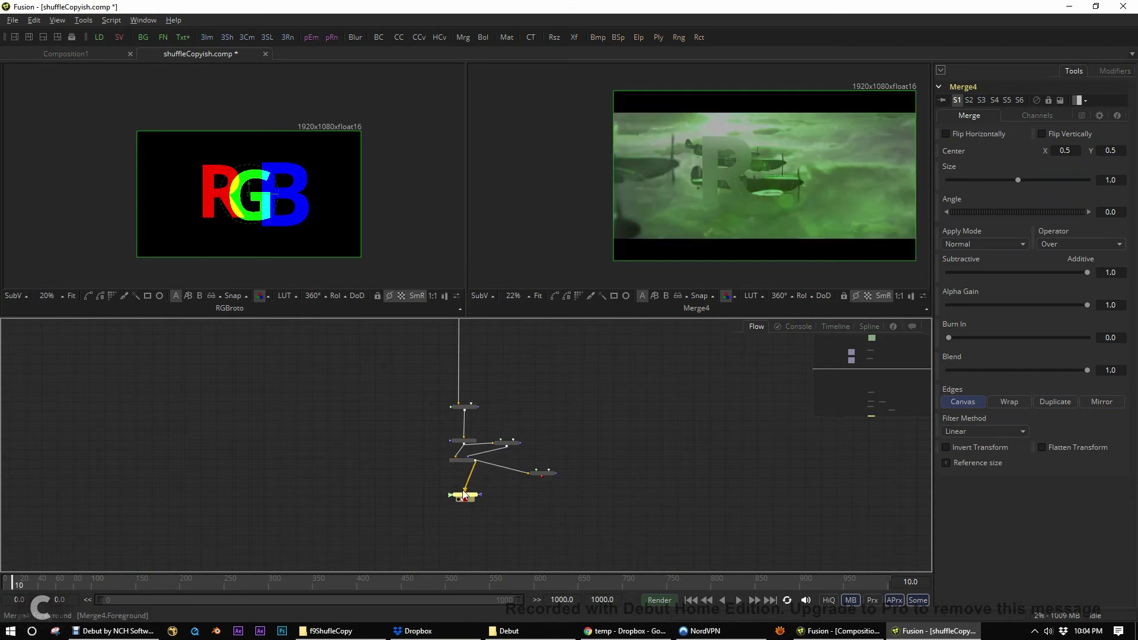
pyautogui.moveTo(479, 498); pyautogui.dragTo(543, 477)
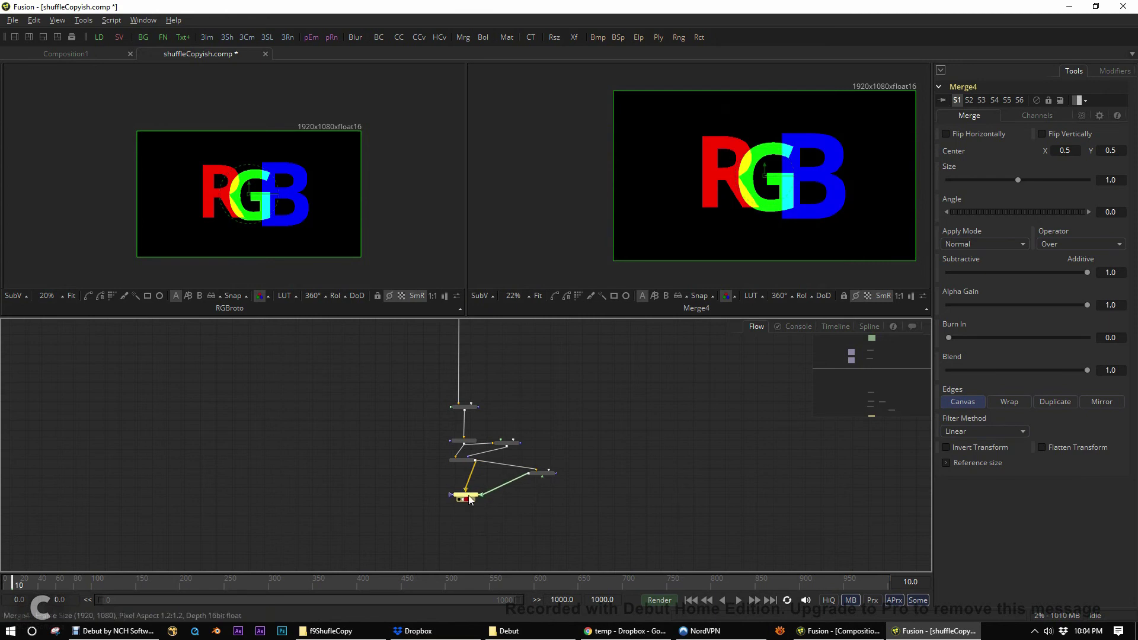
pyautogui.moveTo(470, 499); pyautogui.dragTo(474, 497)
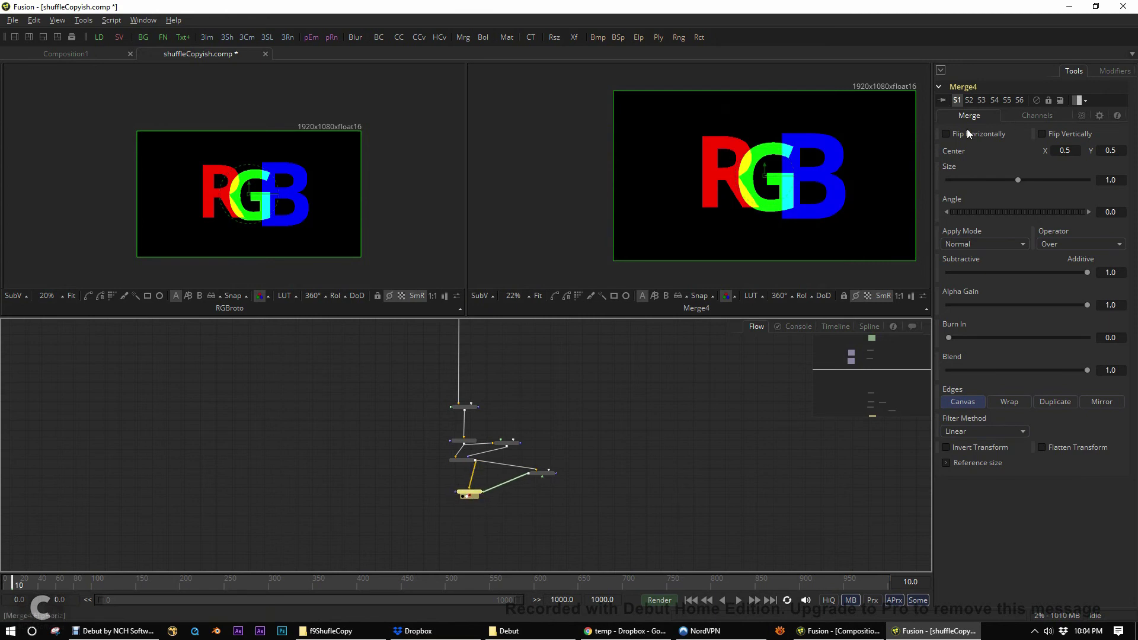
pyautogui.click(967, 245)
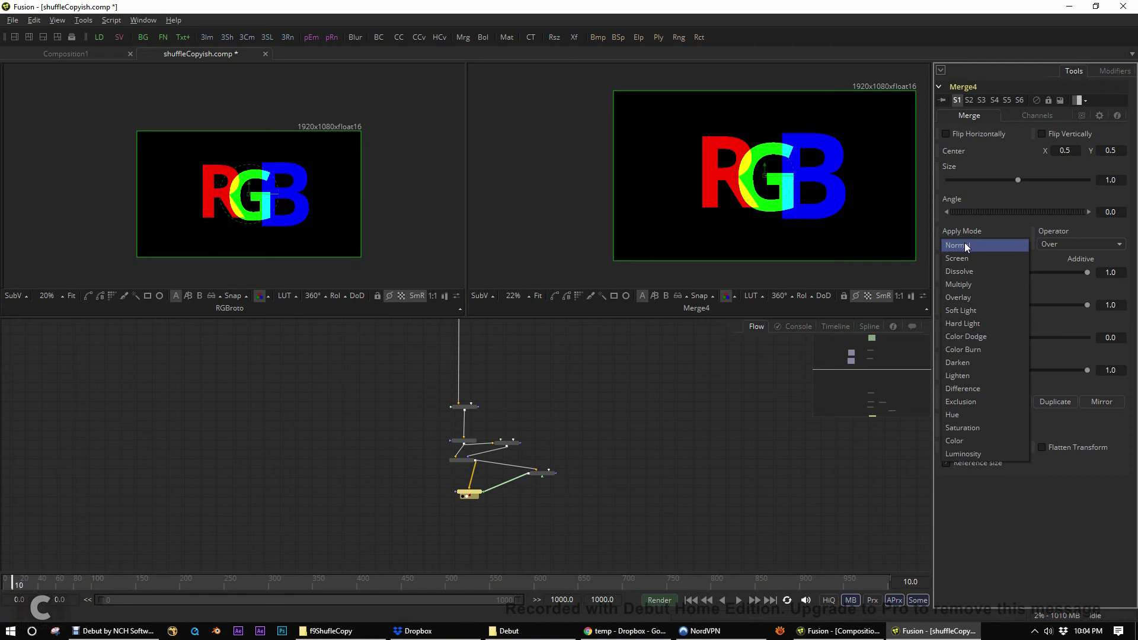
pyautogui.click(958, 258)
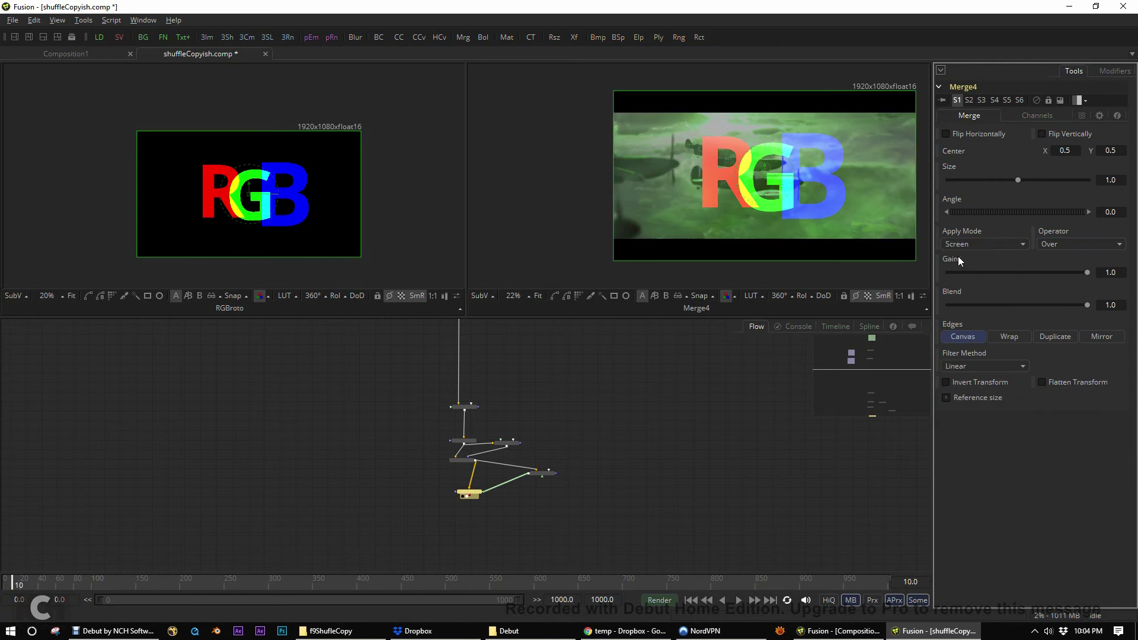
# Look over the node graph and show the rgbImage node in the left viewer for comparison.
pyautogui.moveTo(811, 188); pyautogui.dragTo(698, 172)
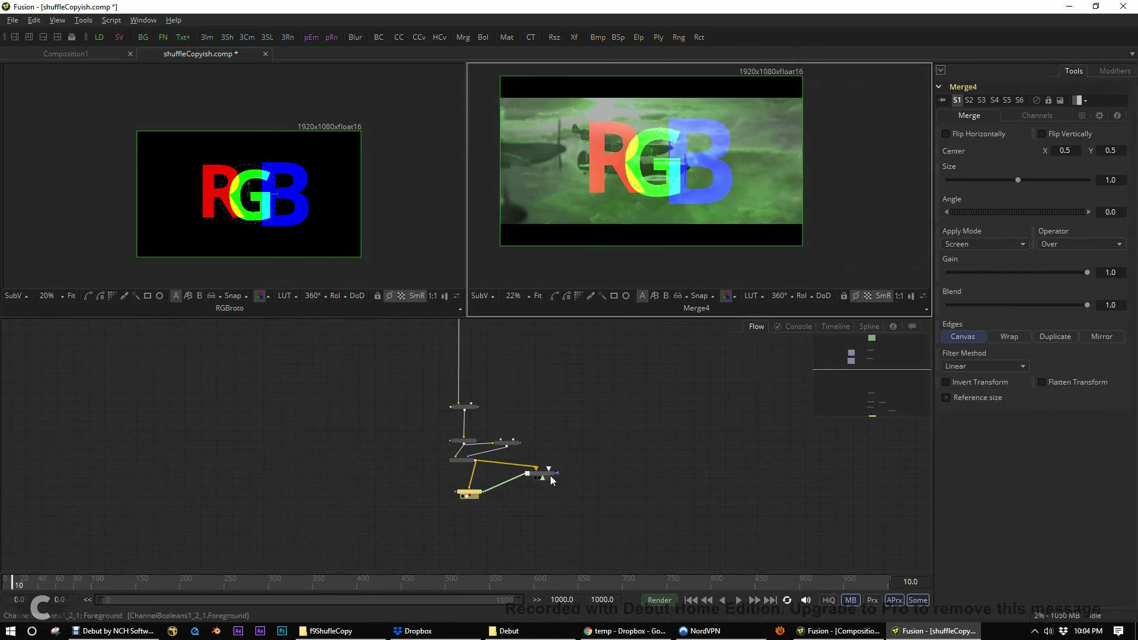
pyautogui.moveTo(542, 475)
pyautogui.mouseDown()
pyautogui.moveTo(719, 153)
pyautogui.moveTo(600, 580)
pyautogui.moveTo(650, 392)
pyautogui.mouseUp()
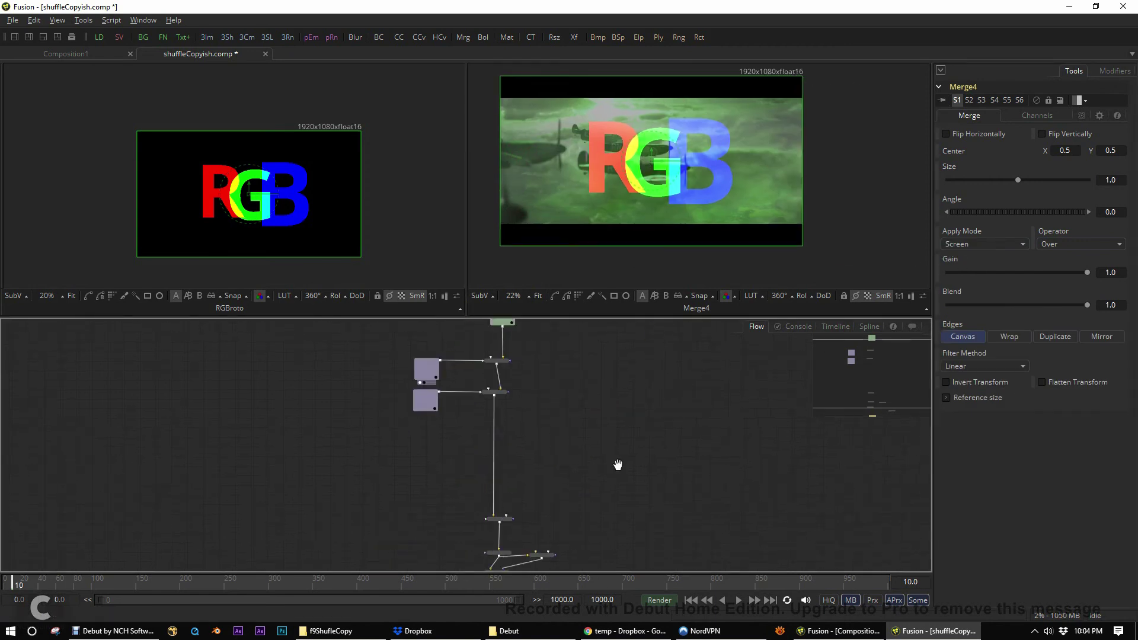
pyautogui.moveTo(617, 465); pyautogui.dragTo(652, 324)
pyautogui.moveTo(525, 434); pyautogui.dragTo(540, 517)
pyautogui.moveTo(479, 346); pyautogui.dragTo(334, 195)
pyautogui.moveTo(541, 493); pyautogui.dragTo(543, 432)
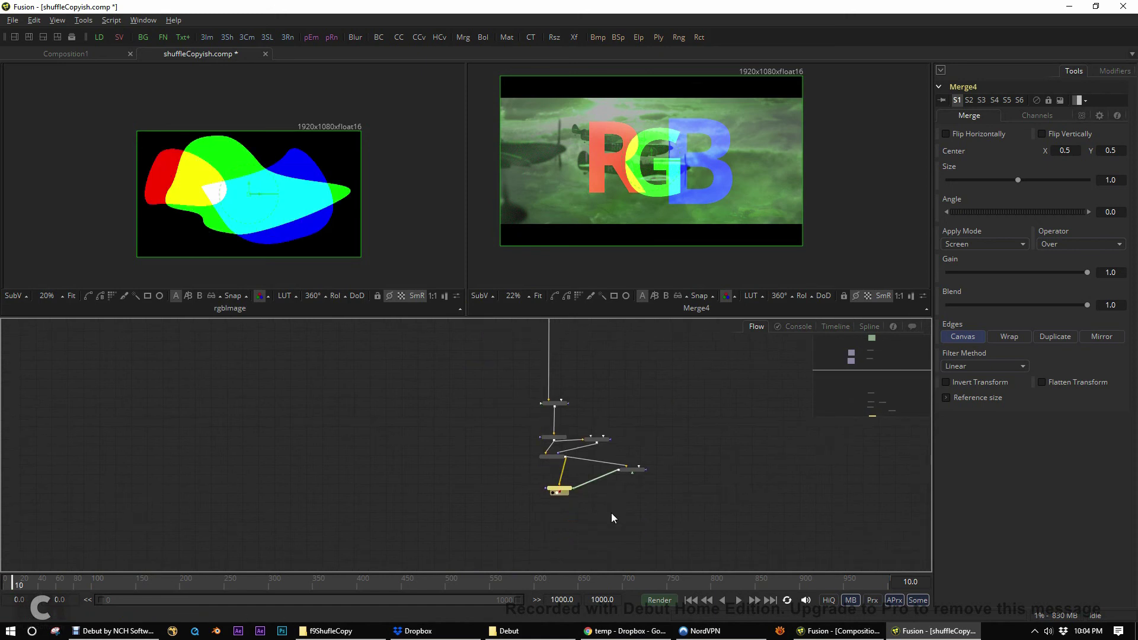
pyautogui.scroll(2, 612, 517)
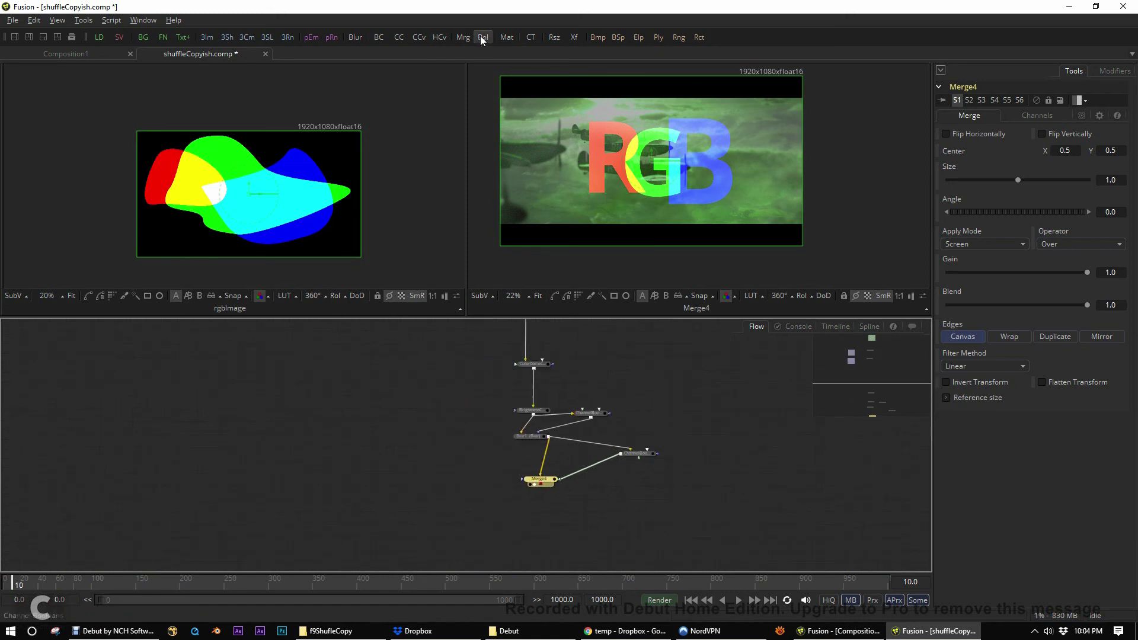
# Add a new ChannelBooleans node fed by the Merge output and show it in the left viewer.
pyautogui.moveTo(482, 36); pyautogui.dragTo(628, 487)
pyautogui.moveTo(544, 488); pyautogui.dragTo(628, 491)
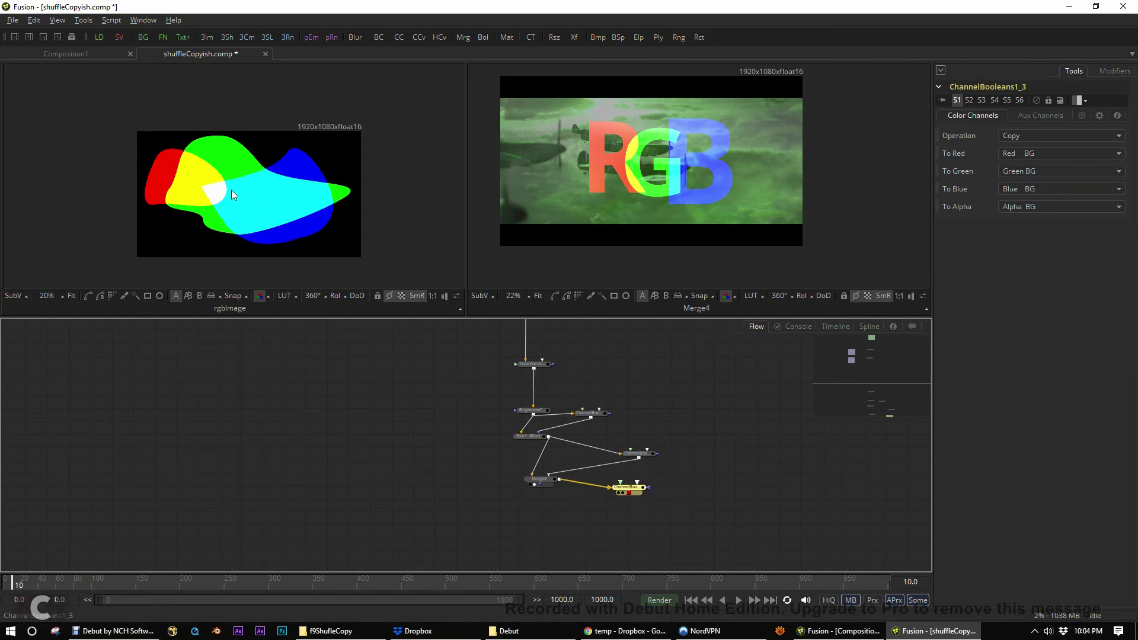
pyautogui.press('1')
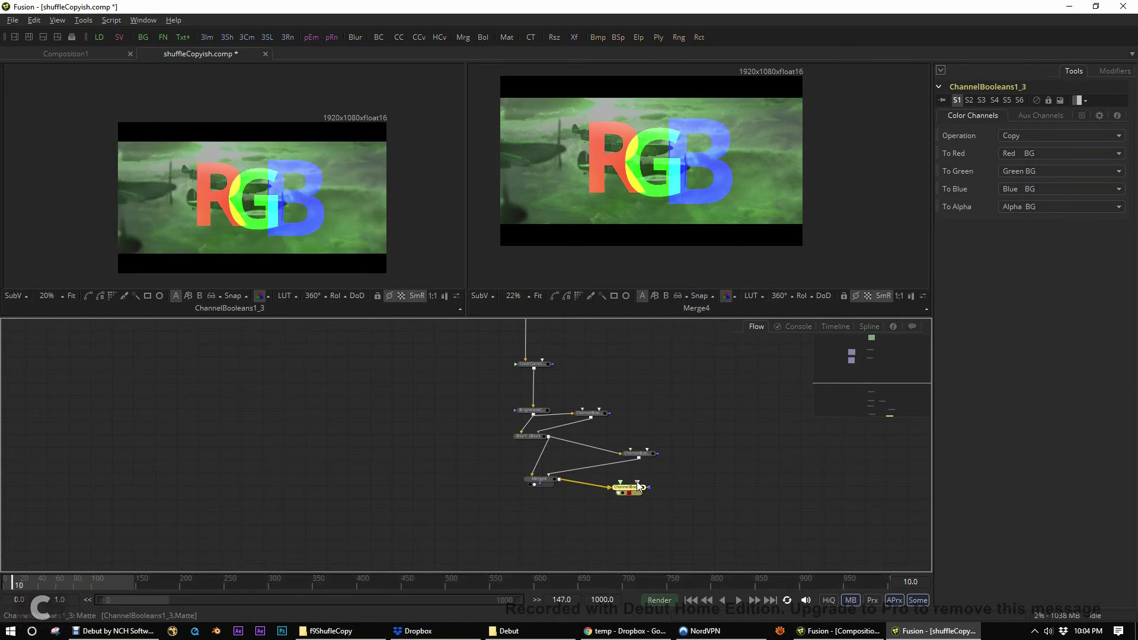
pyautogui.moveTo(535, 389); pyautogui.dragTo(564, 521)
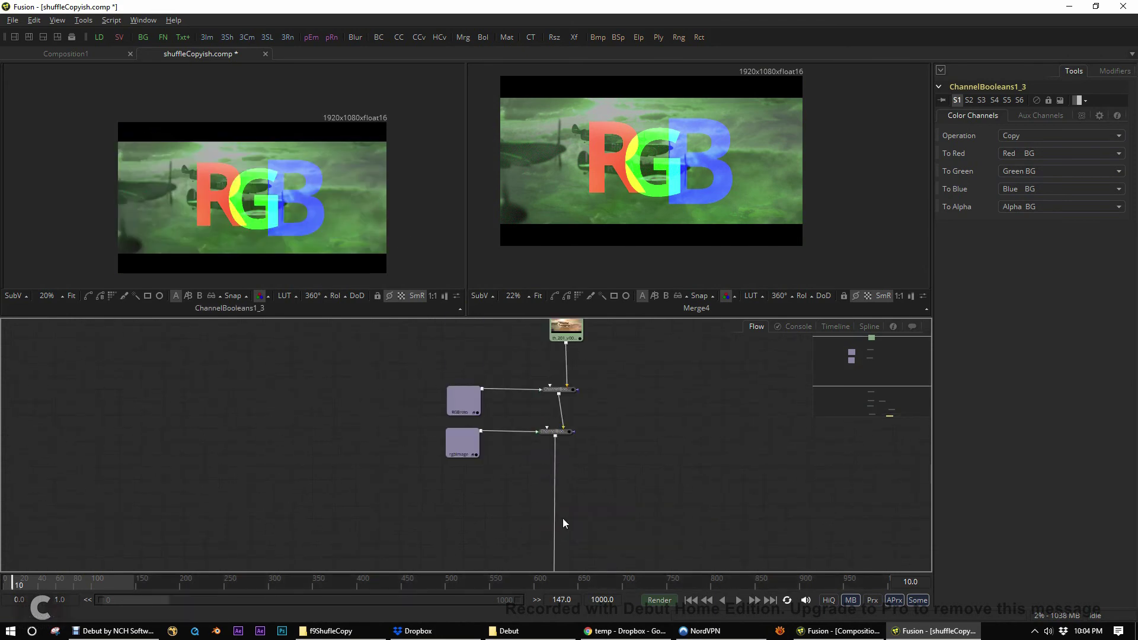
pyautogui.click(565, 432)
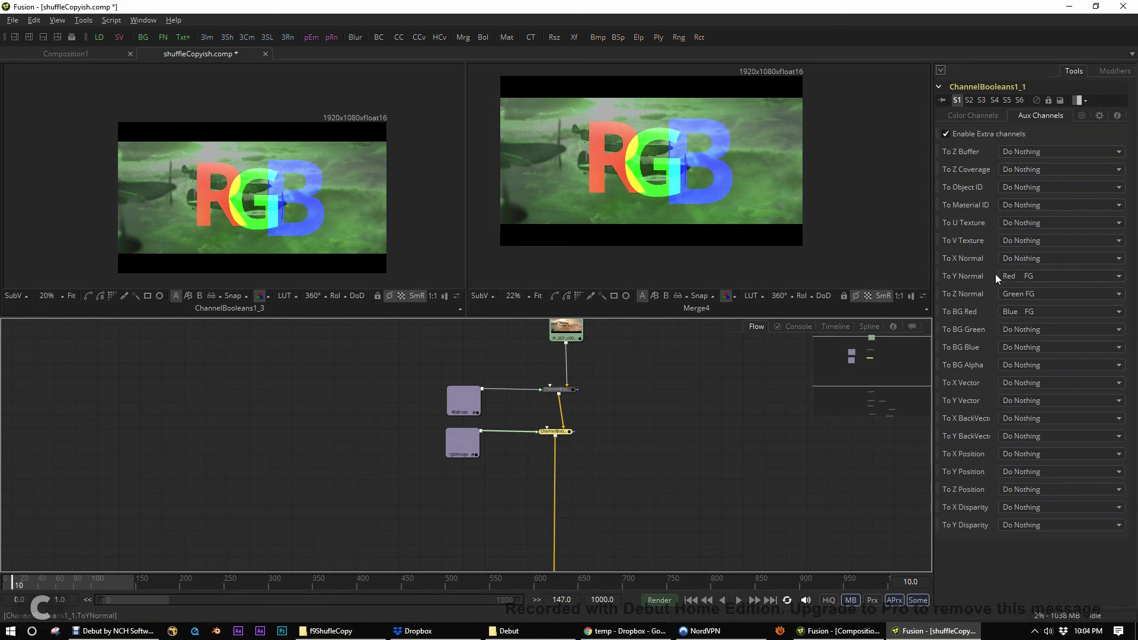
pyautogui.scroll(-5, 667, 372)
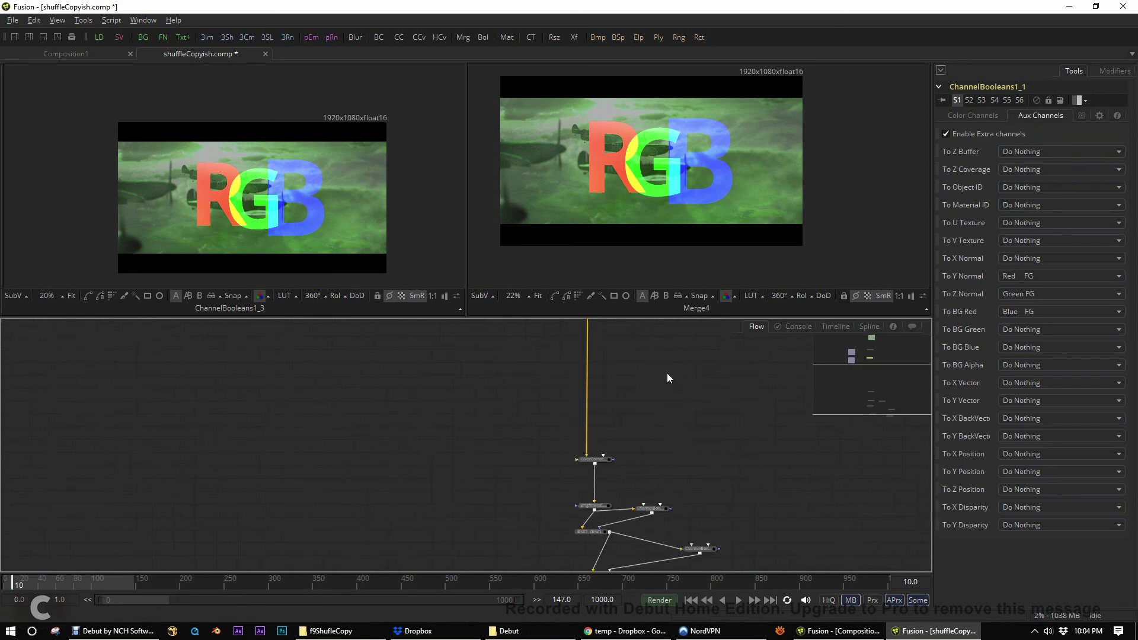
pyautogui.click(676, 421)
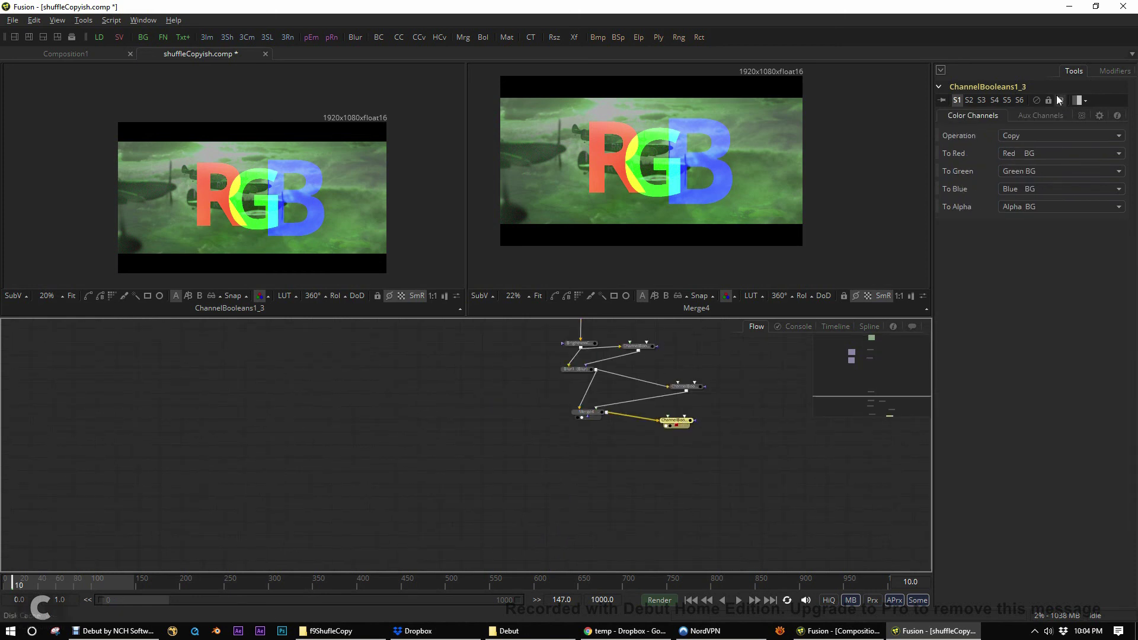
# Map Y Normal, Z Normal and Background Red FG into the red, green and blue channels.
pyautogui.click(1060, 153)
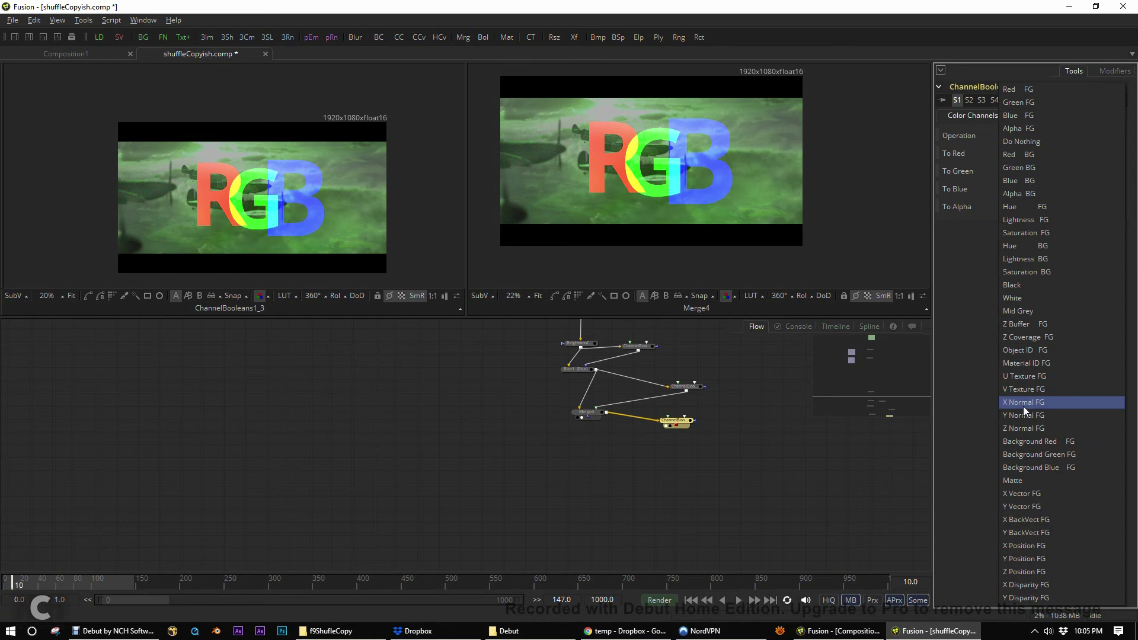
pyautogui.click(1023, 414)
pyautogui.click(1016, 170)
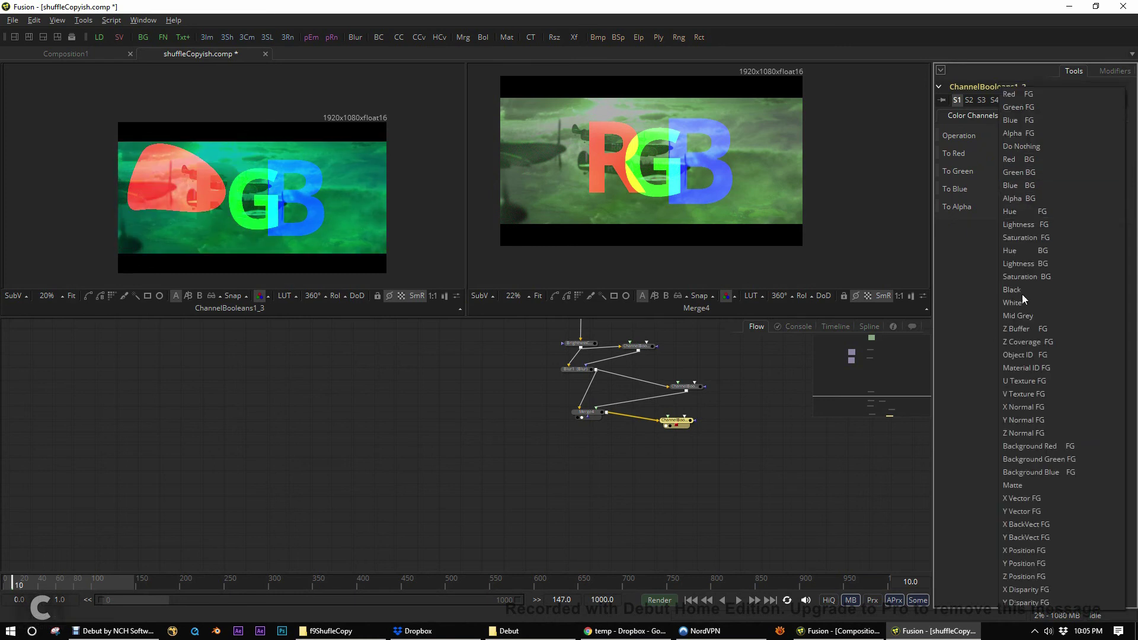
pyautogui.click(1033, 432)
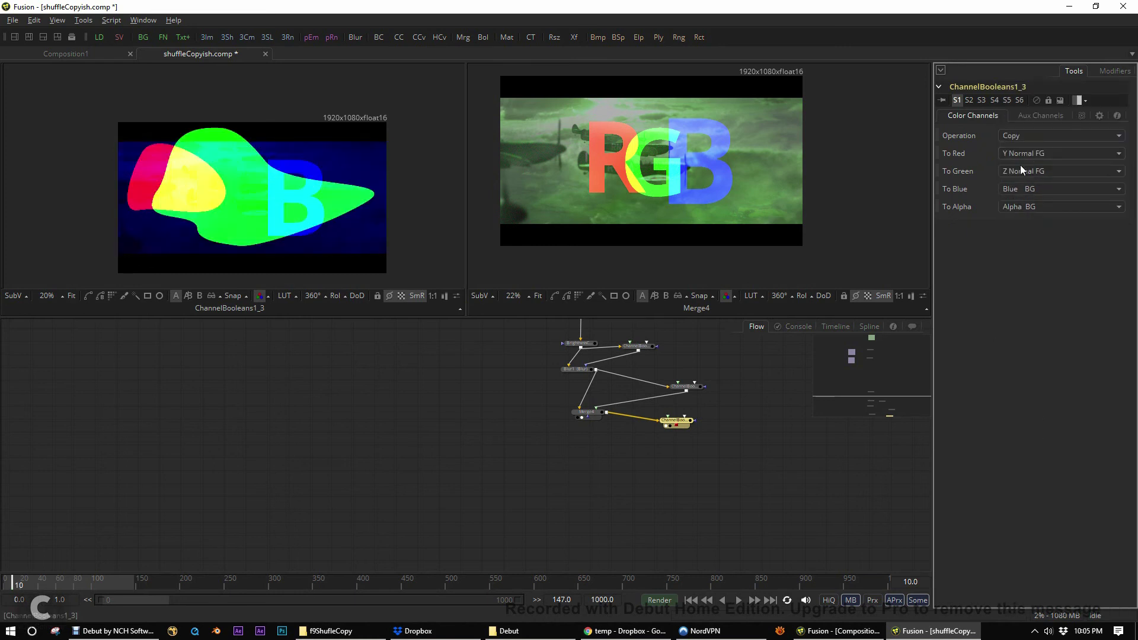
pyautogui.click(1022, 187)
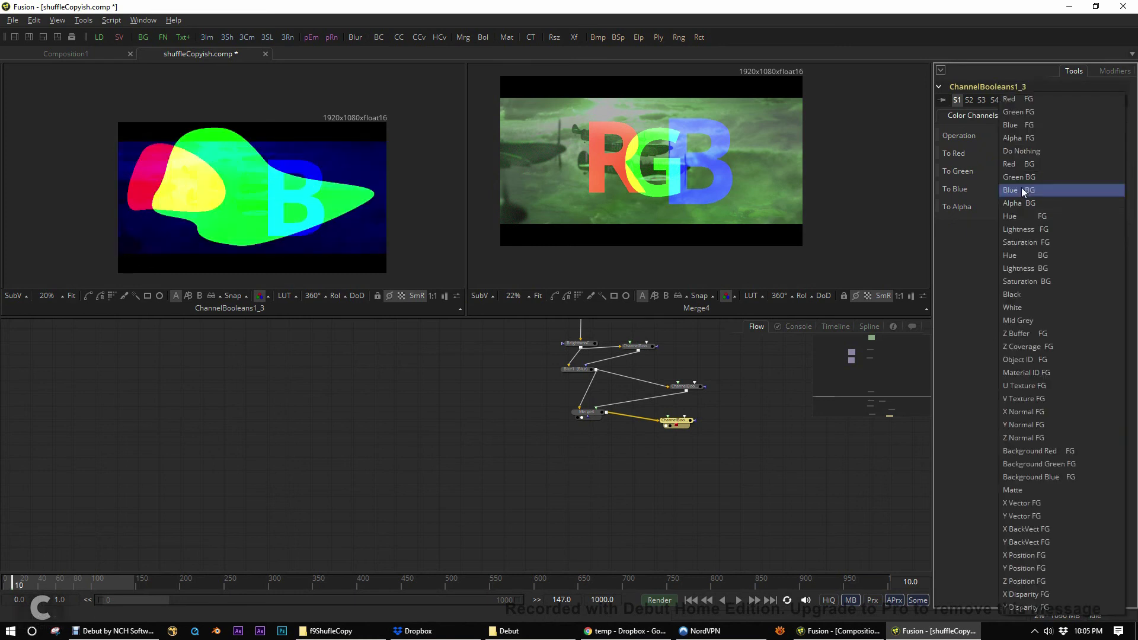
pyautogui.click(1009, 454)
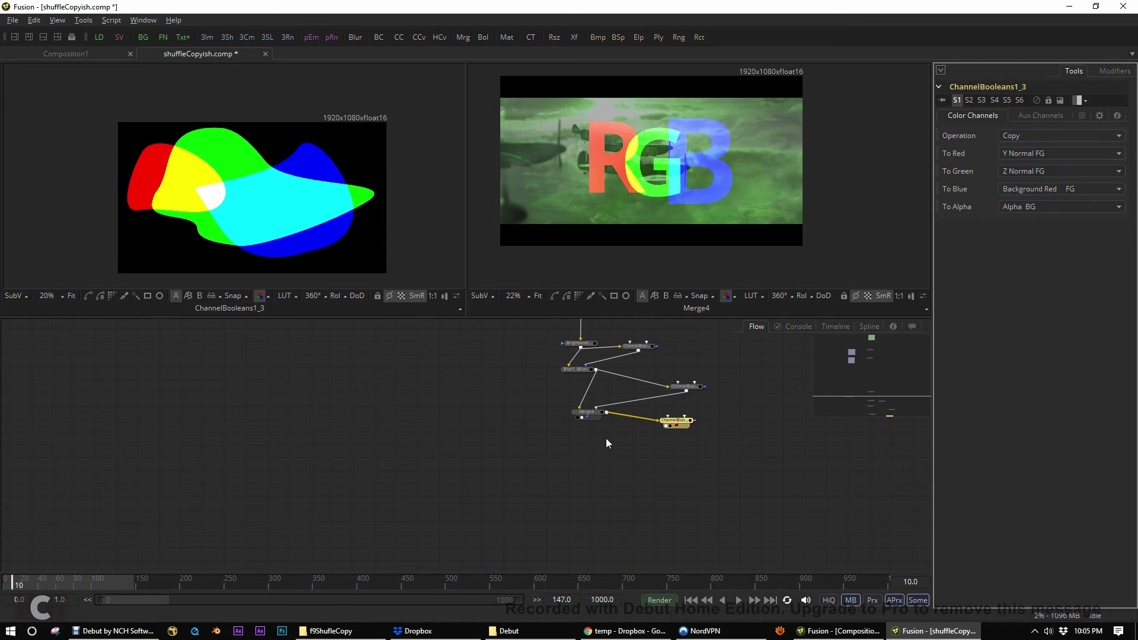
pyautogui.moveTo(694, 389); pyautogui.dragTo(672, 147)
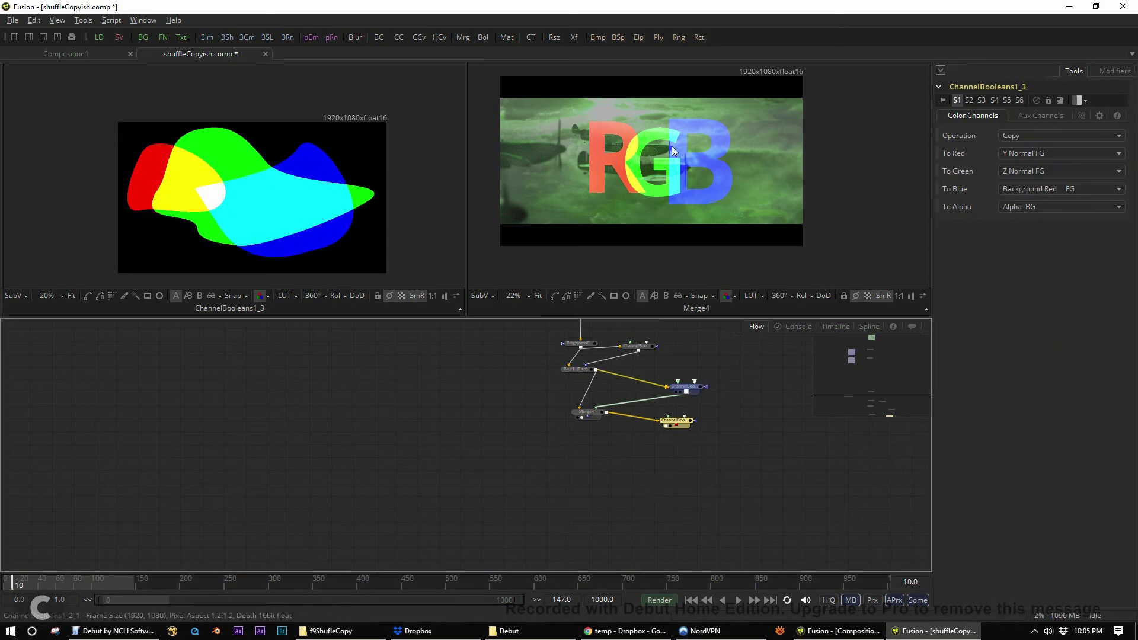
pyautogui.moveTo(263, 191); pyautogui.dragTo(263, 192)
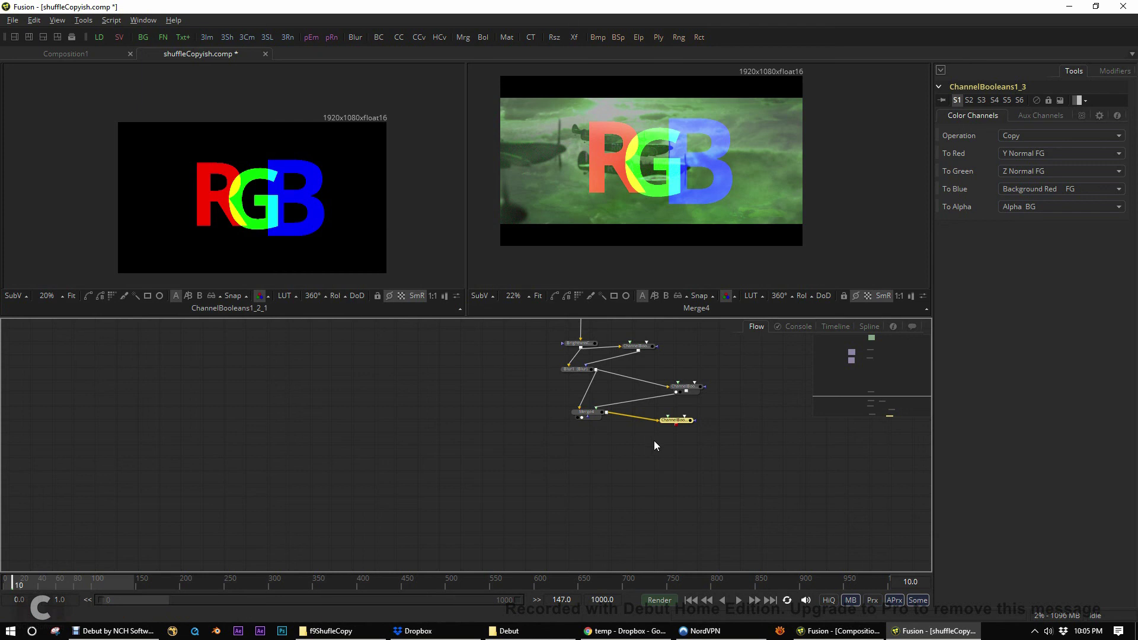
pyautogui.moveTo(679, 430); pyautogui.dragTo(354, 217)
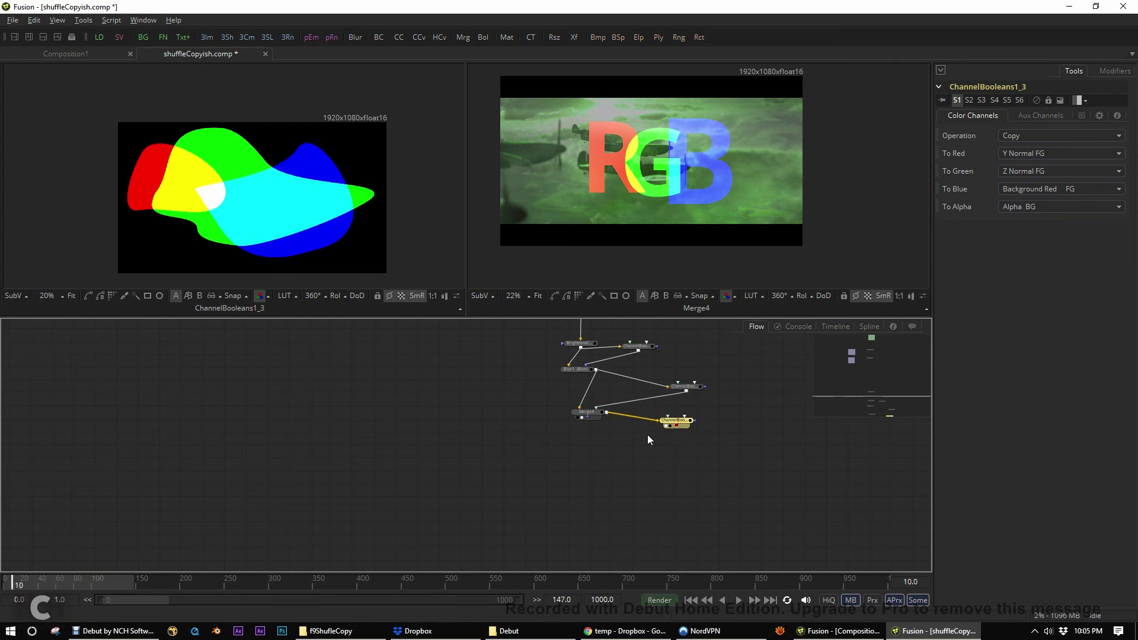
pyautogui.moveTo(647, 435); pyautogui.dragTo(625, 485)
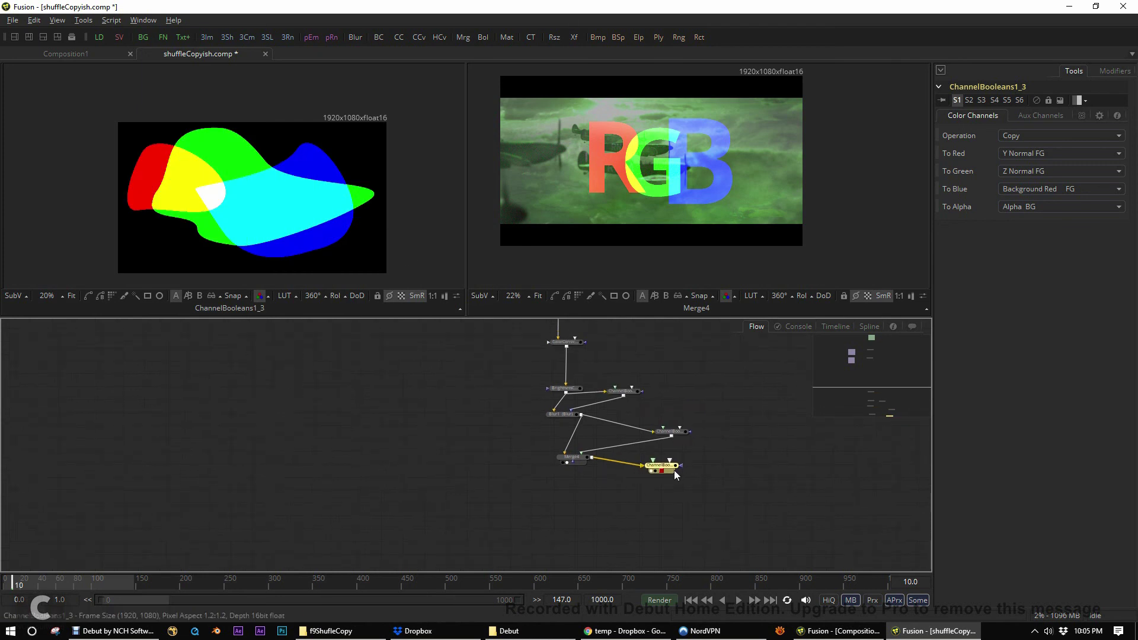
pyautogui.moveTo(671, 468); pyautogui.dragTo(677, 486)
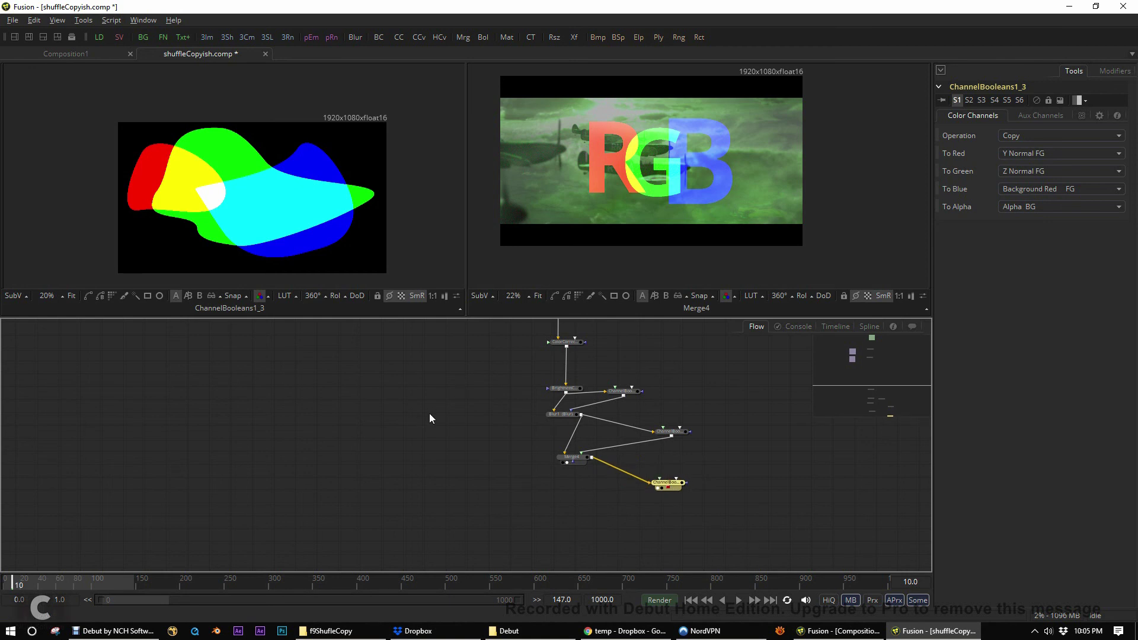
pyautogui.moveTo(452, 423); pyautogui.dragTo(421, 410)
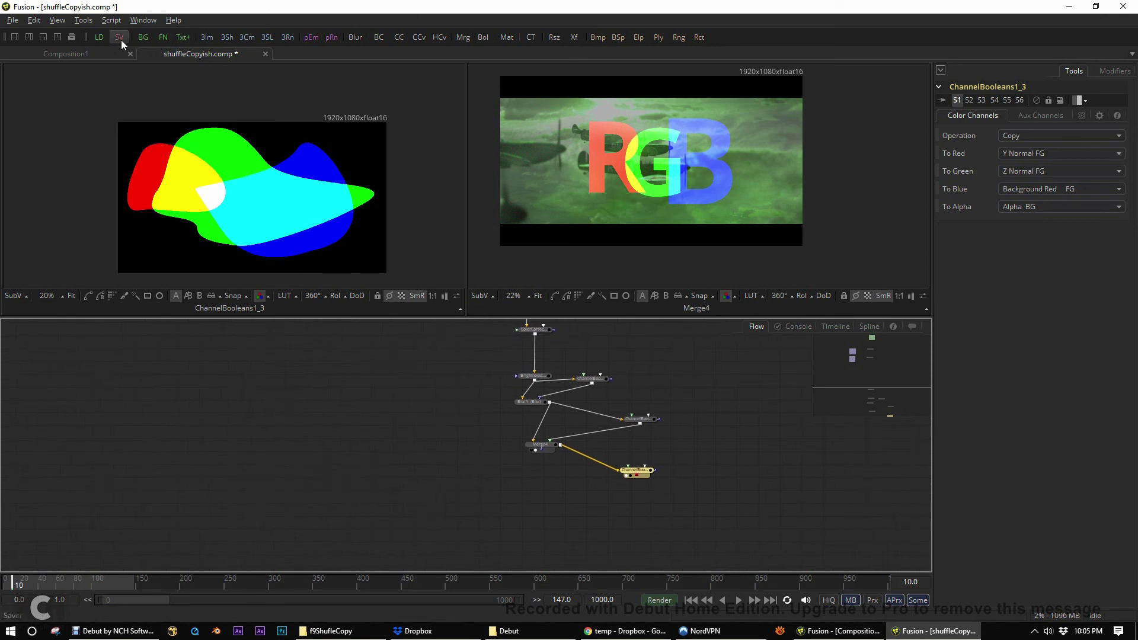
# Add a Saver writing D_030_DFRender.####.tif, connect Merge4 into it, and reposition Merge4.
pyautogui.click(532, 532)
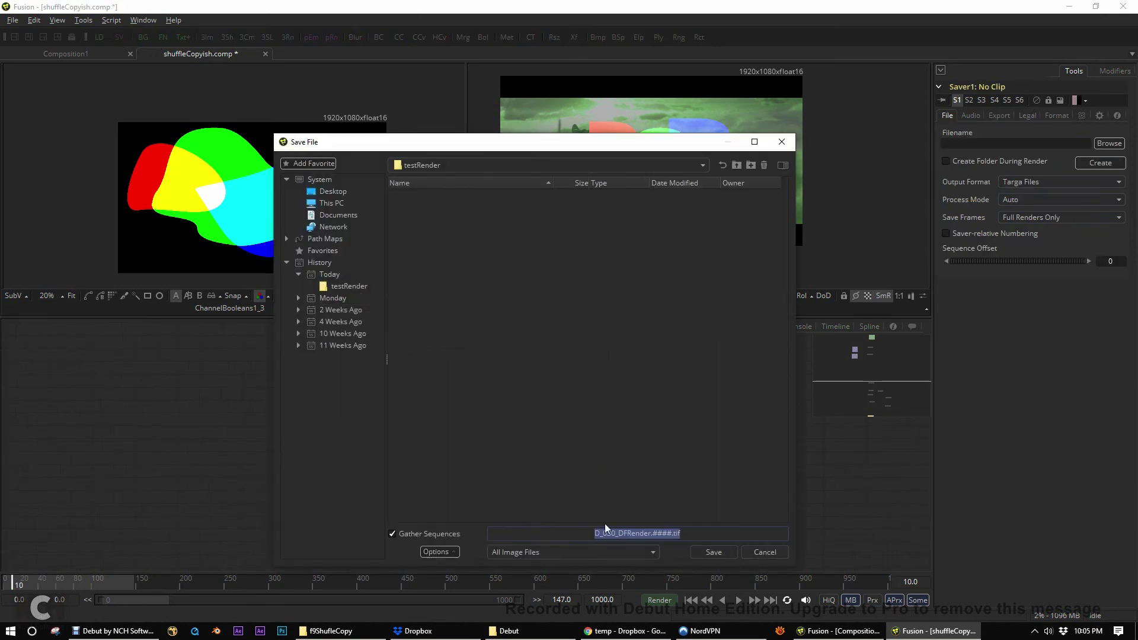
pyautogui.click(716, 551)
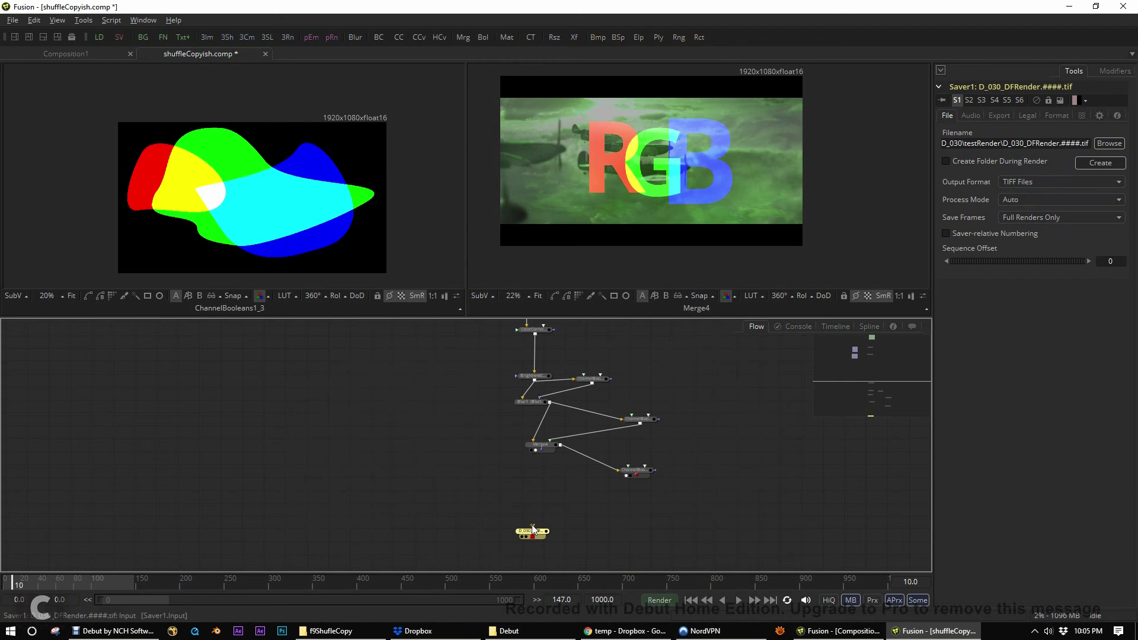
pyautogui.moveTo(533, 527); pyautogui.dragTo(557, 547)
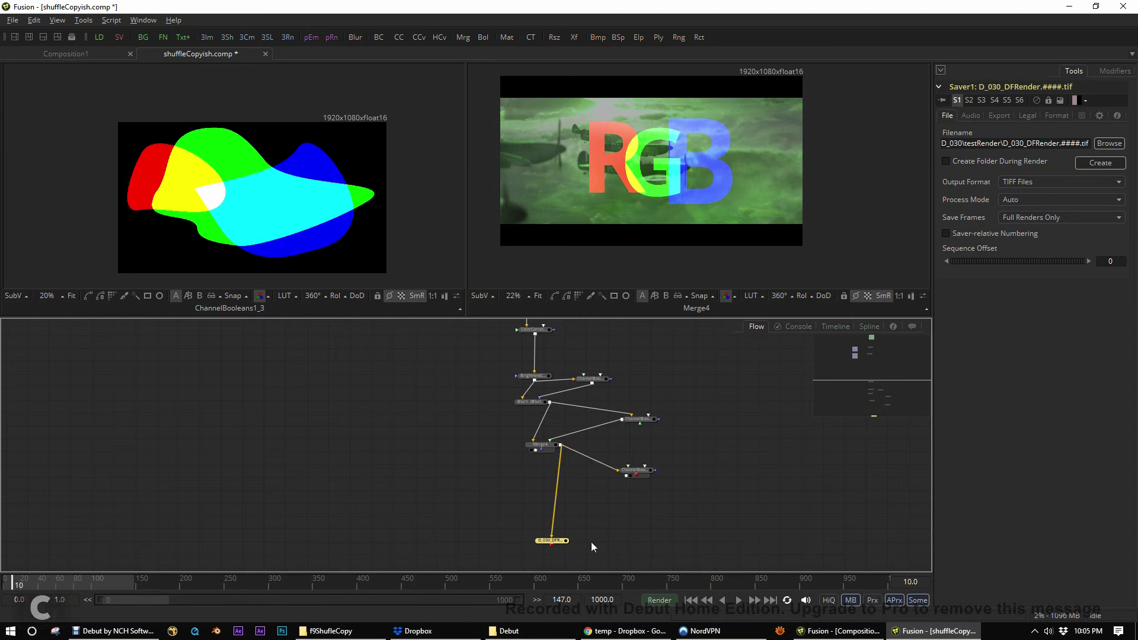
pyautogui.moveTo(553, 450); pyautogui.dragTo(543, 457)
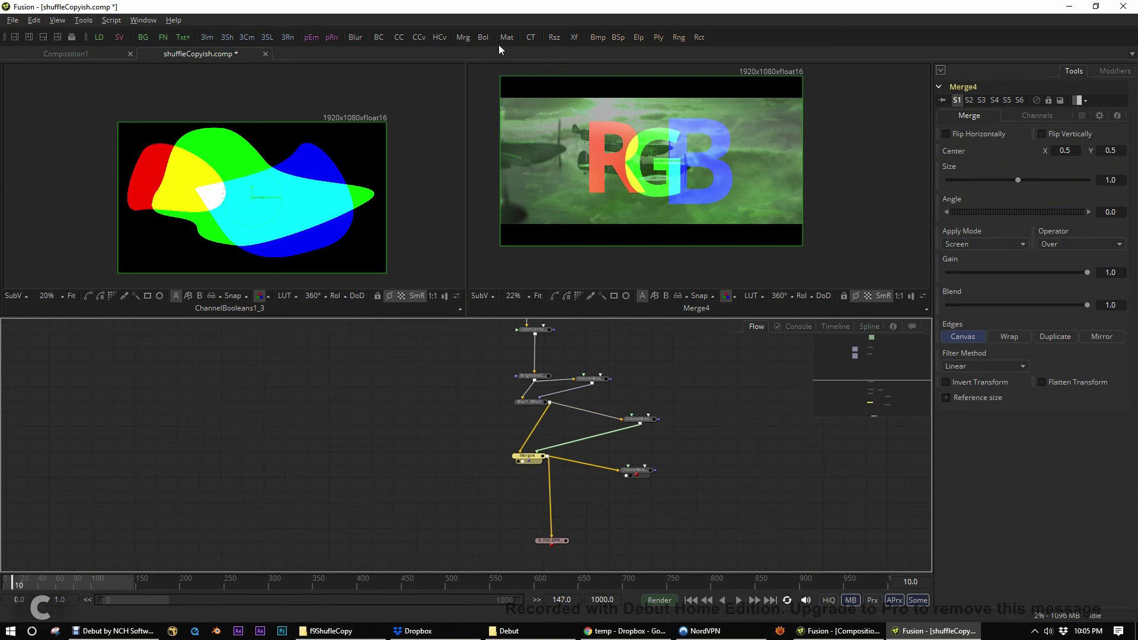
# Insert Merge5 before Saver1 with ChannelBooleans1_3 as foreground, view it, and set Screen mode.
pyautogui.click(463, 36)
pyautogui.moveTo(534, 459); pyautogui.dragTo(541, 510)
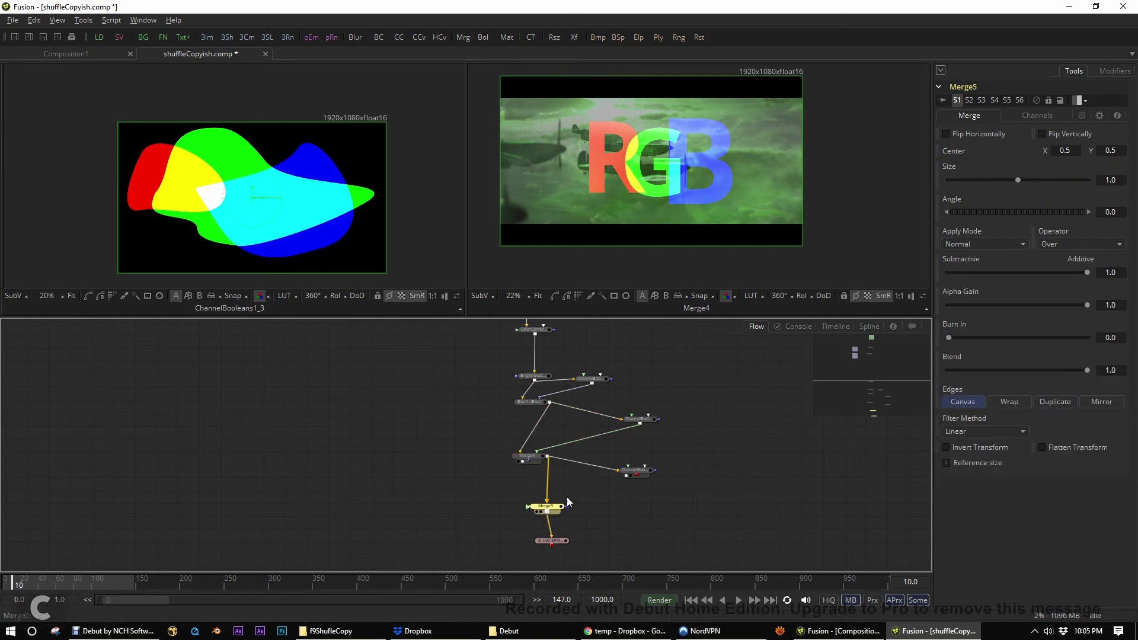
pyautogui.moveTo(636, 475); pyautogui.dragTo(556, 508)
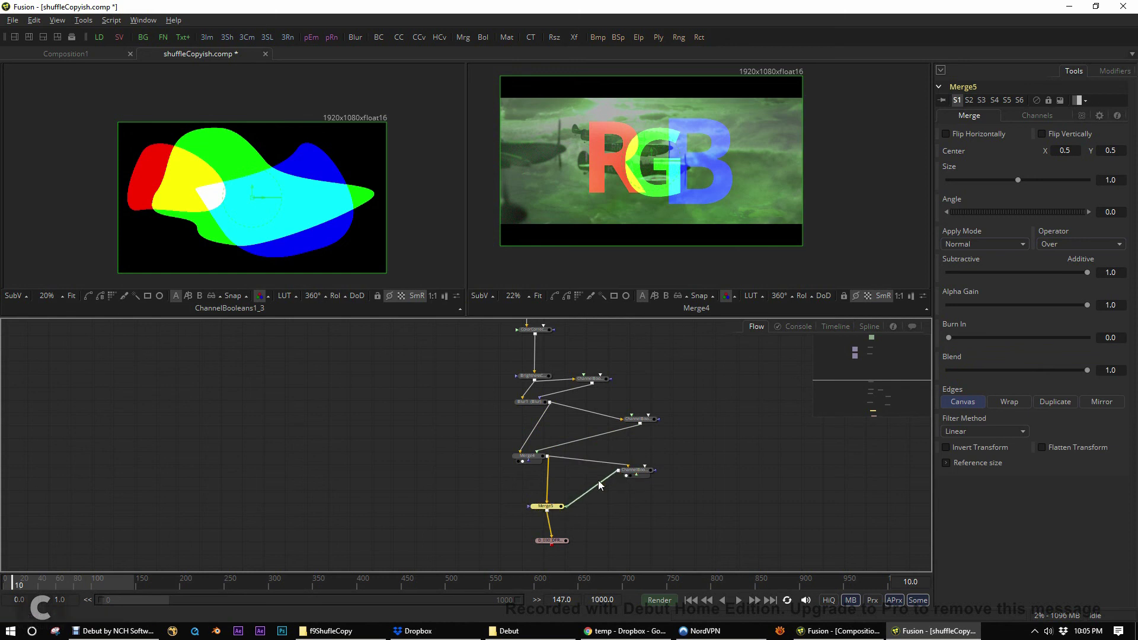
pyautogui.moveTo(545, 507); pyautogui.dragTo(714, 157)
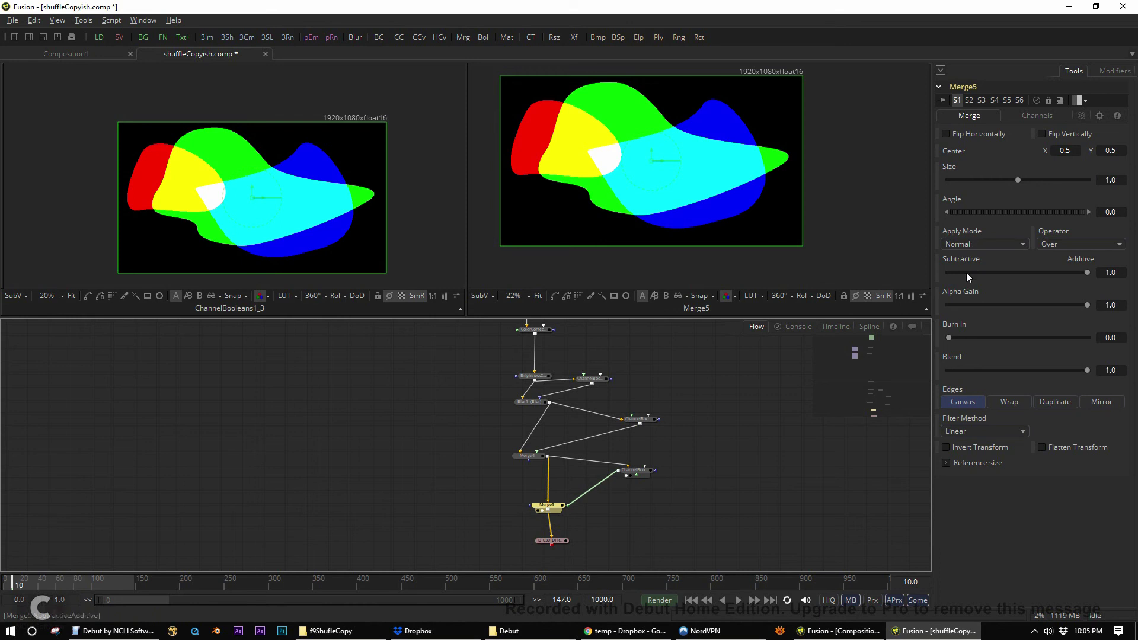
pyautogui.click(969, 244)
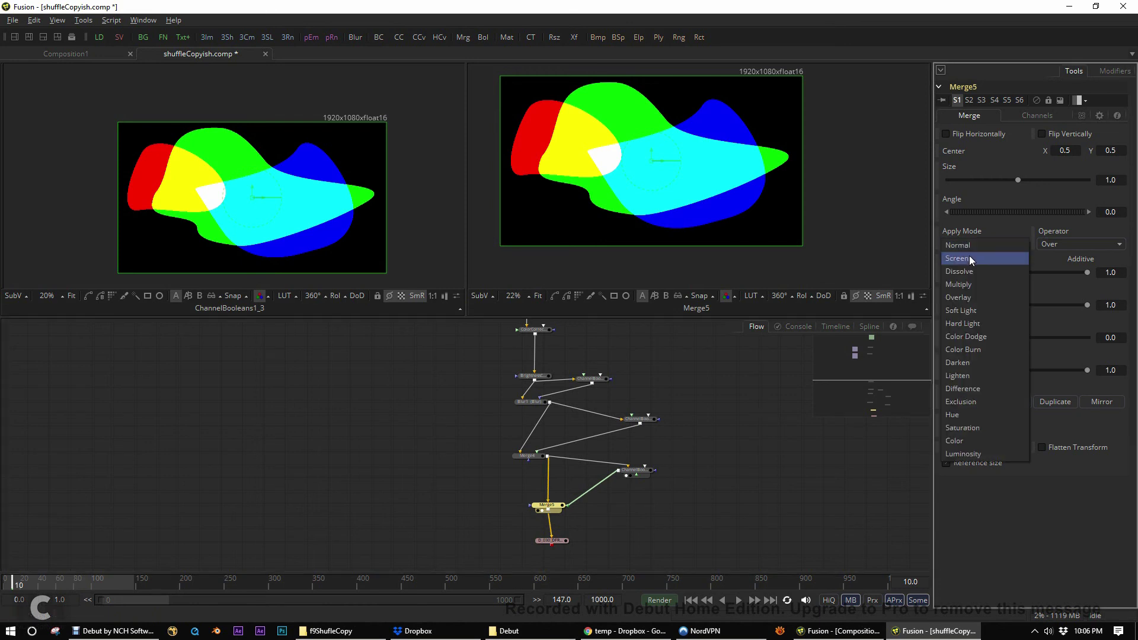
pyautogui.click(969, 257)
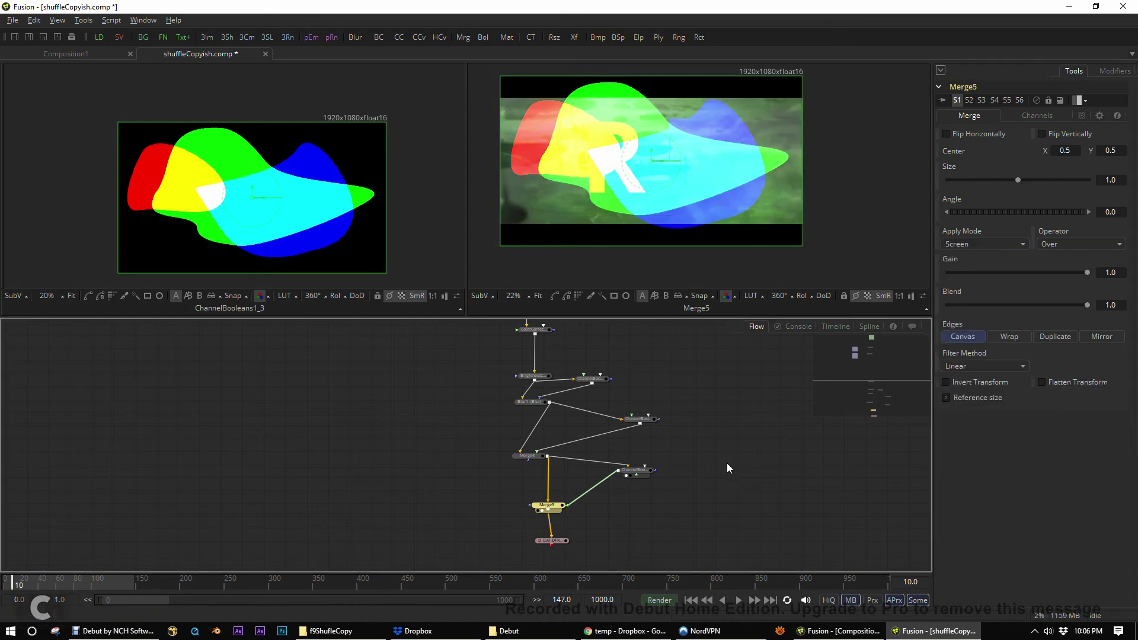